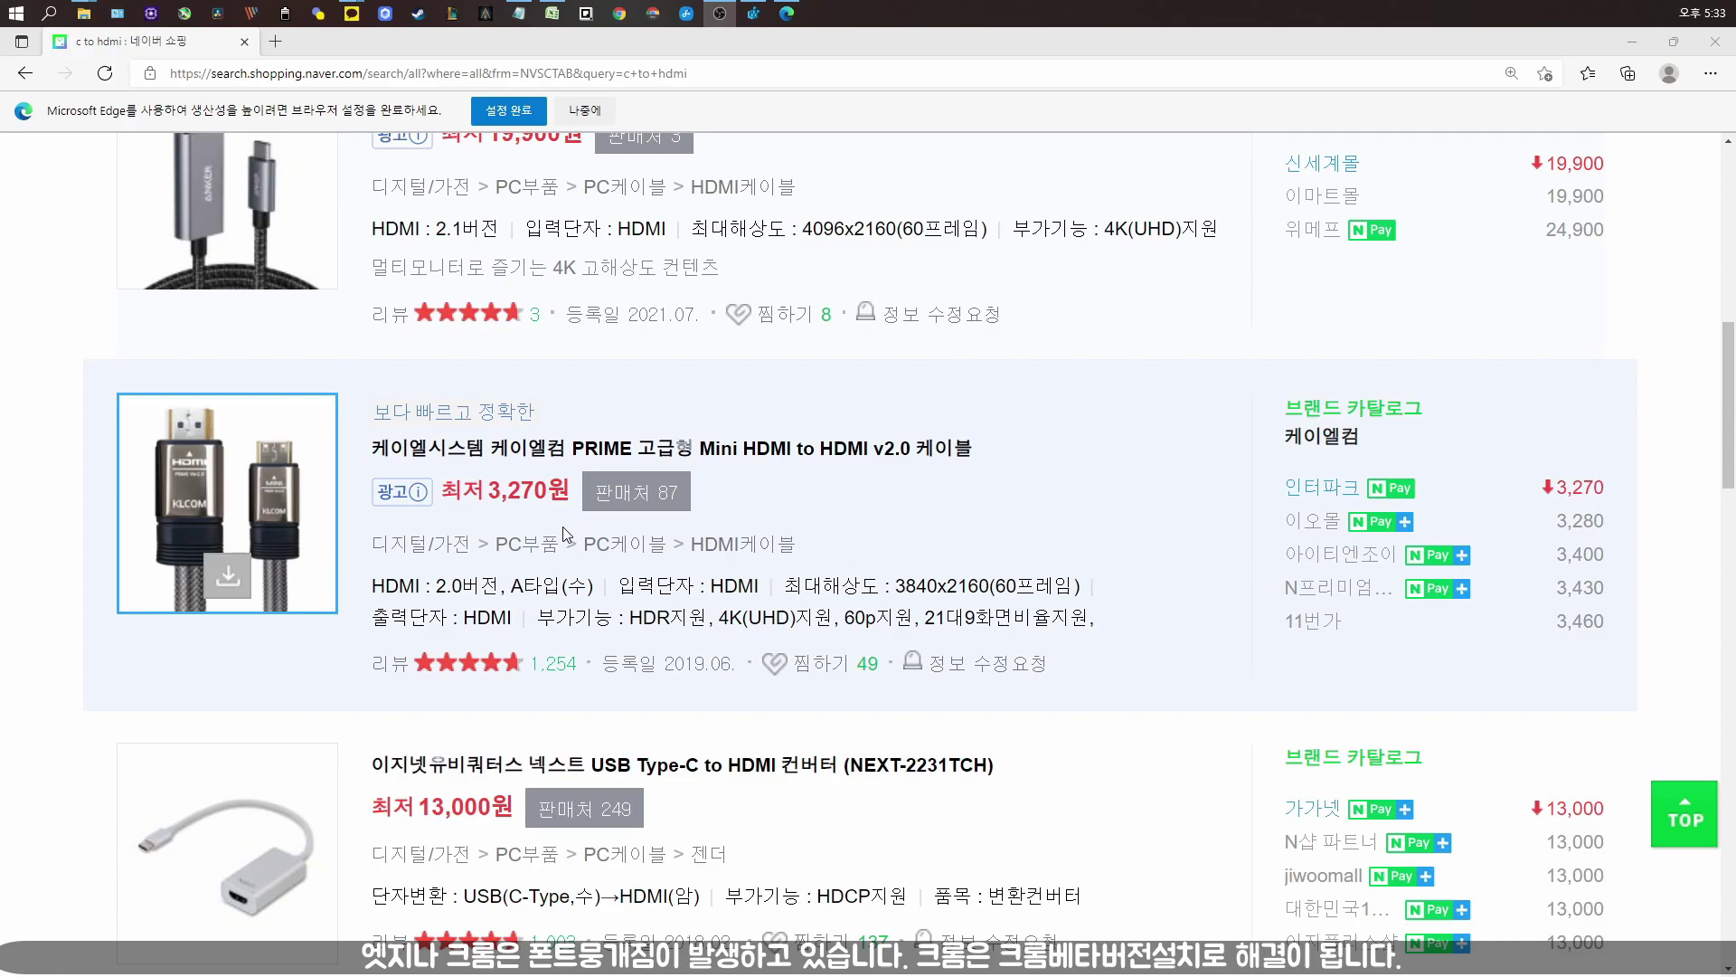
Open the Registry Editor at the key HKEY_LOCAL_MACHINE\SOFTWARE\Microsoft\Windows NT\CurrentVersion\Fonts and select its full path
click(49, 13)
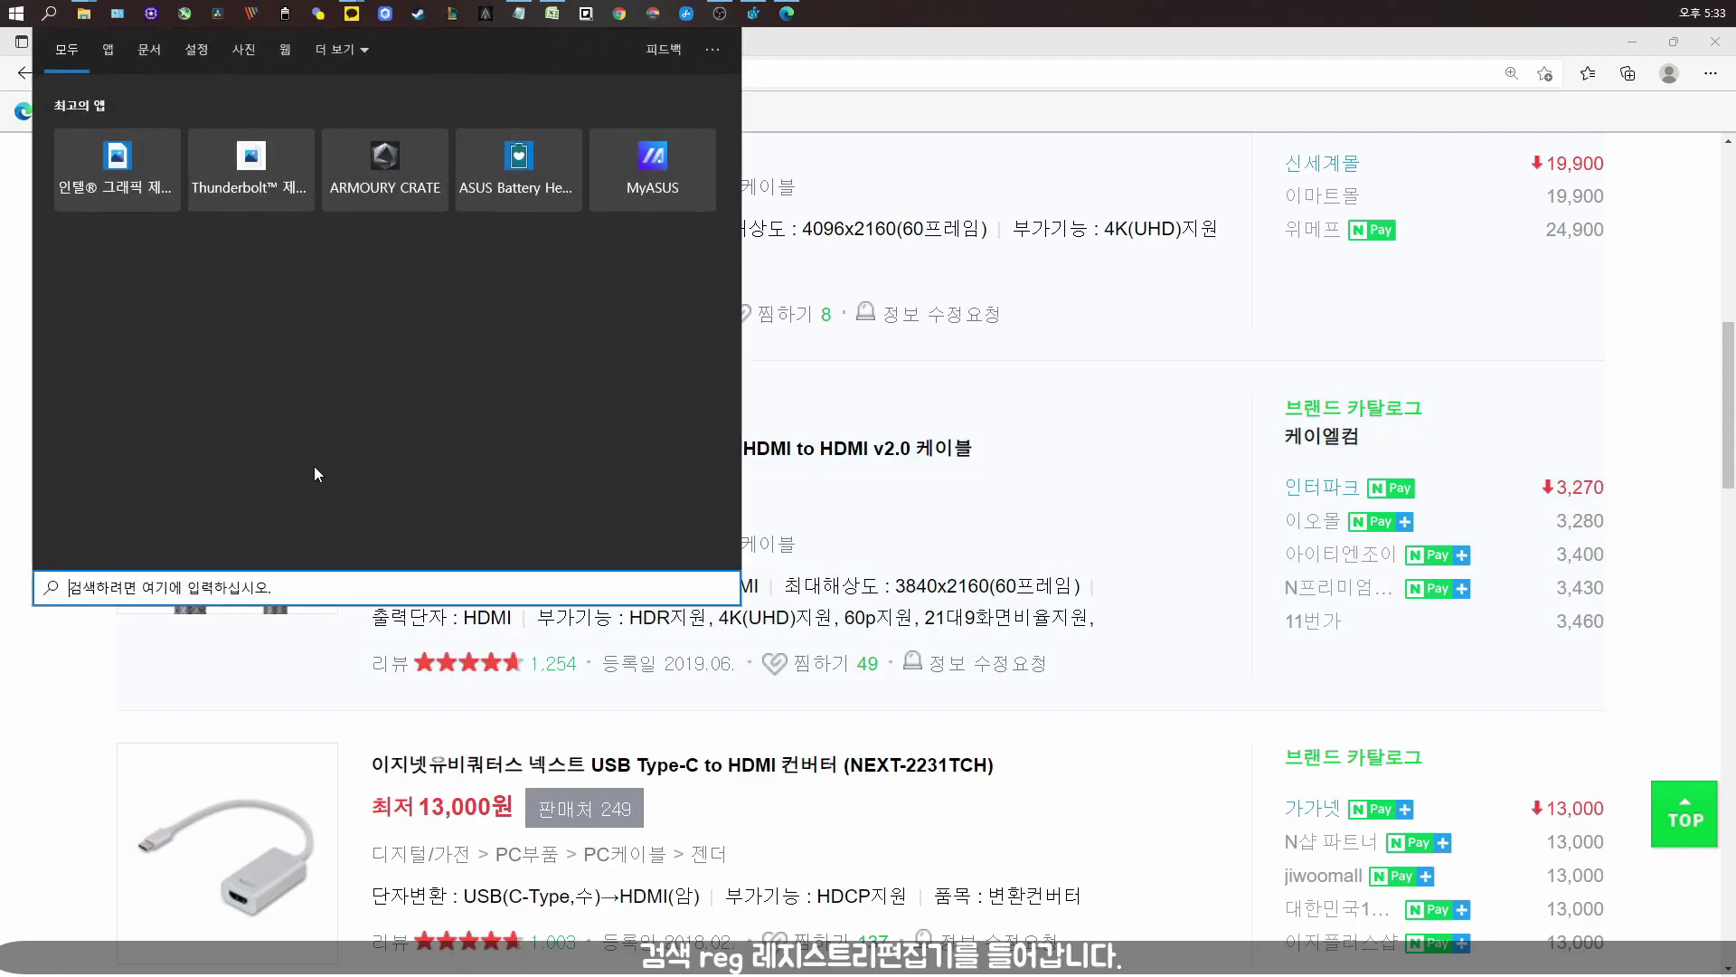
text(reg)
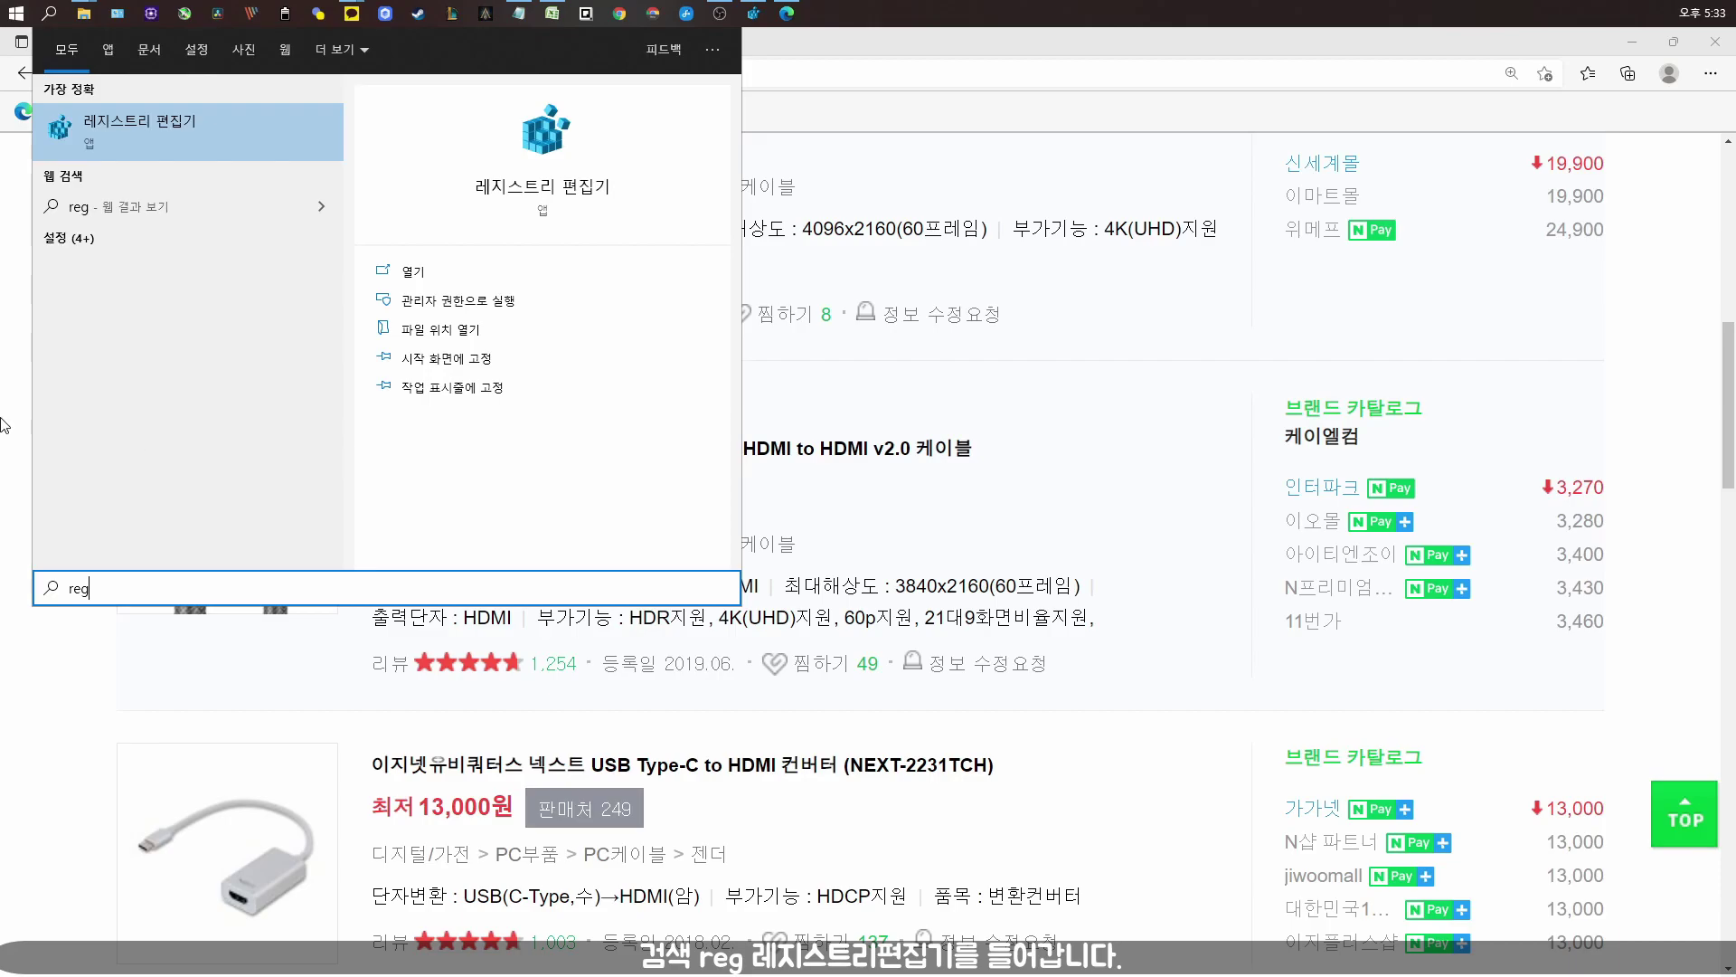
click(118, 153)
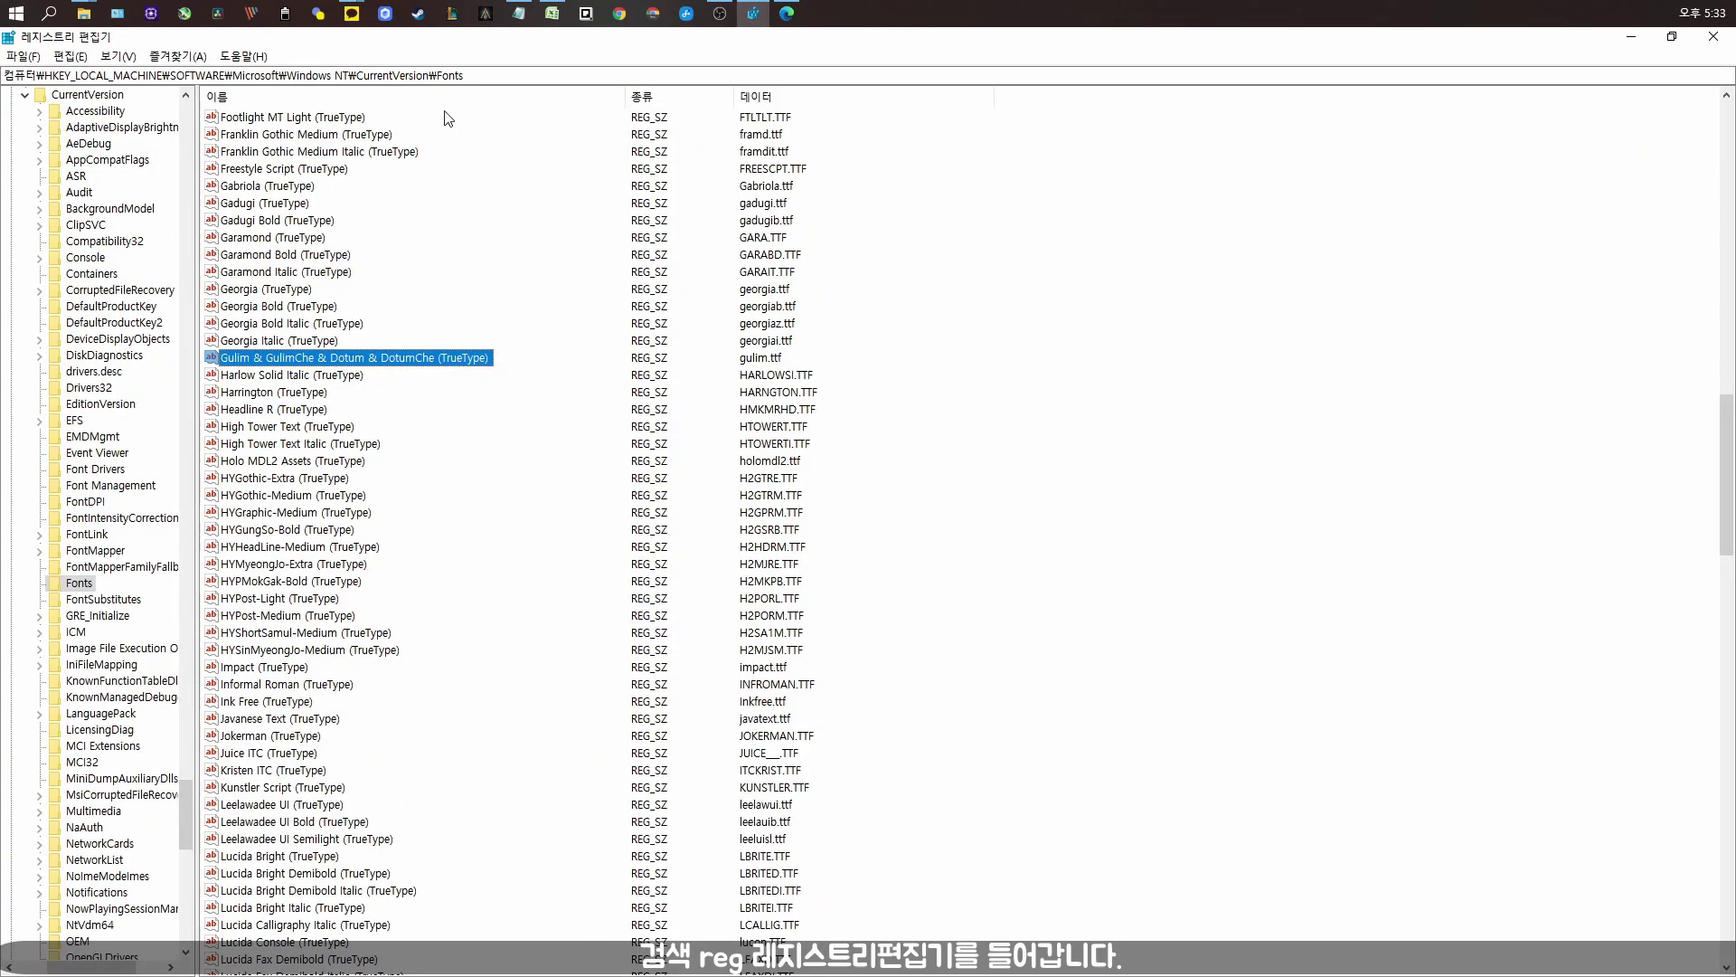
click(168, 77)
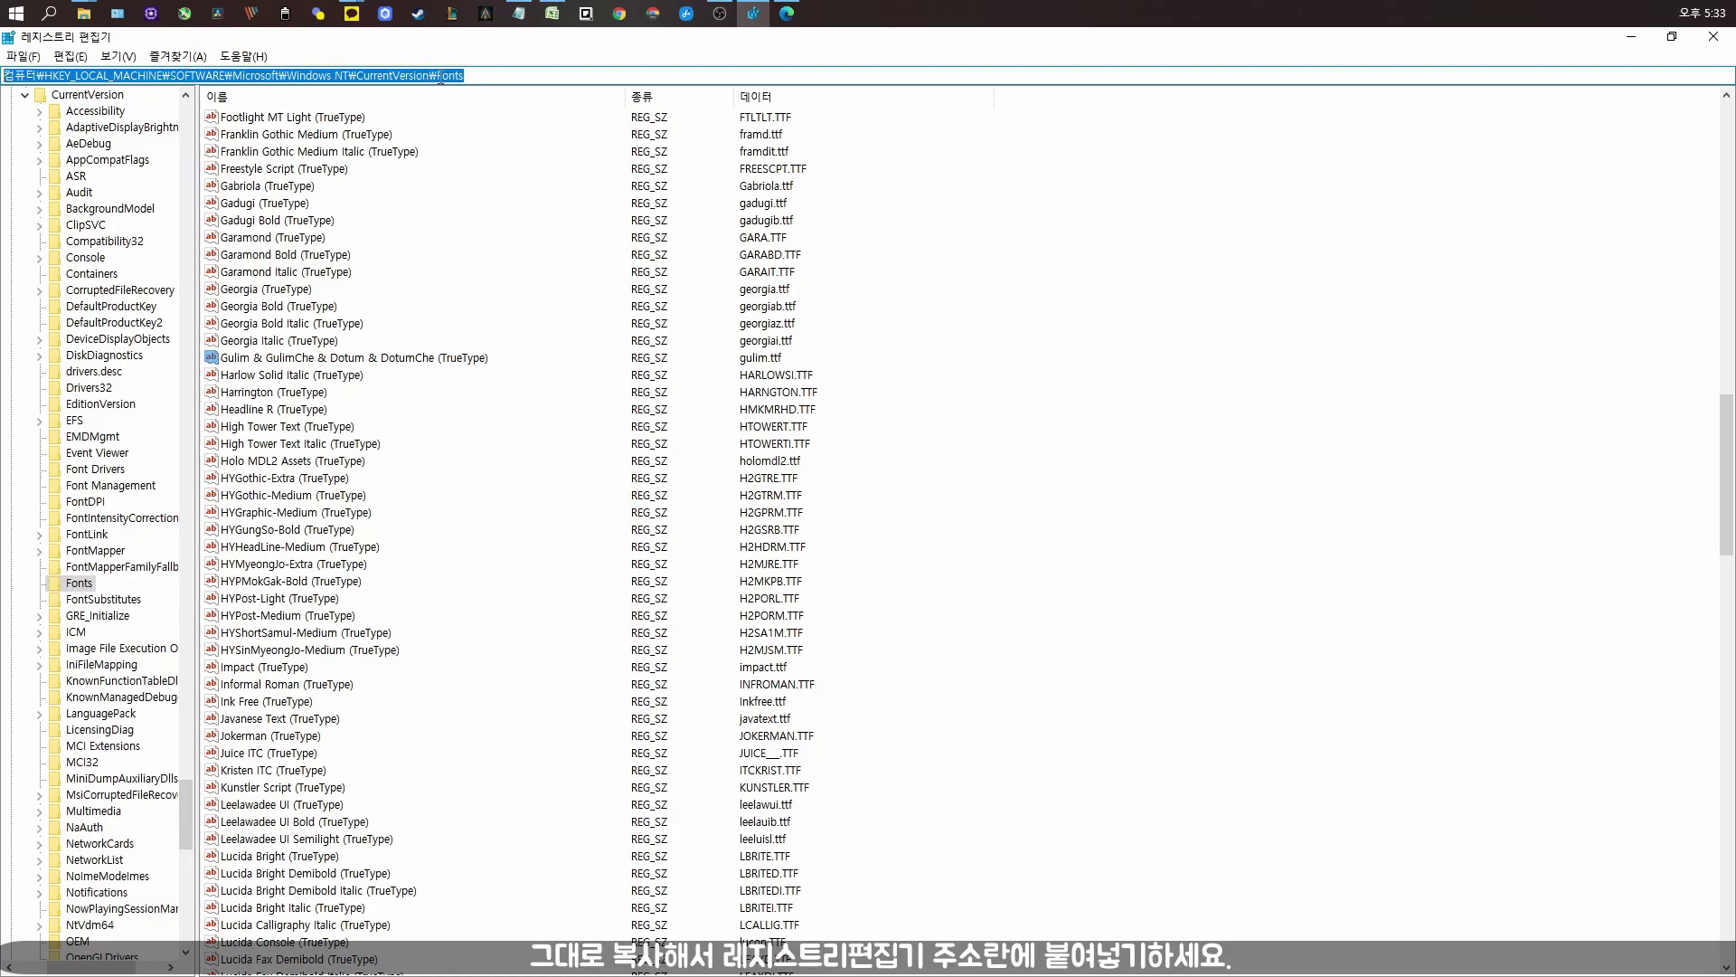
Set the value data of the "Gulim & GulimChe & Dotum & DotumChe (TrueType)" entry to gulim.ttf
click(301, 360)
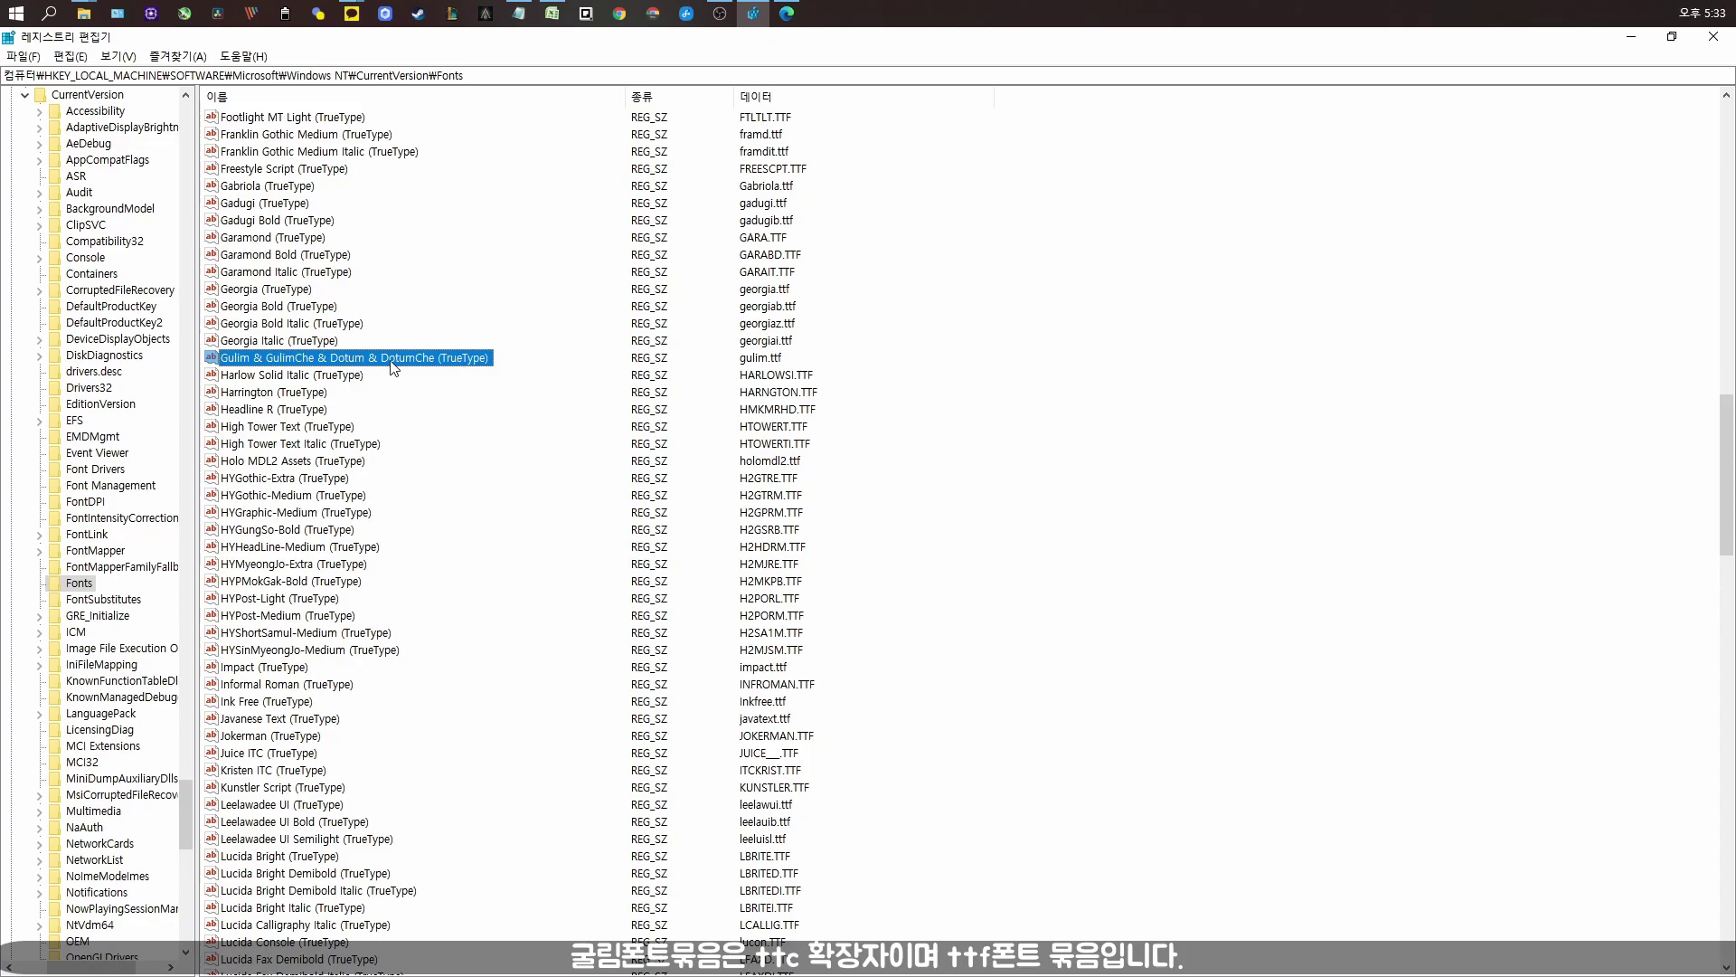
double_click(315, 360)
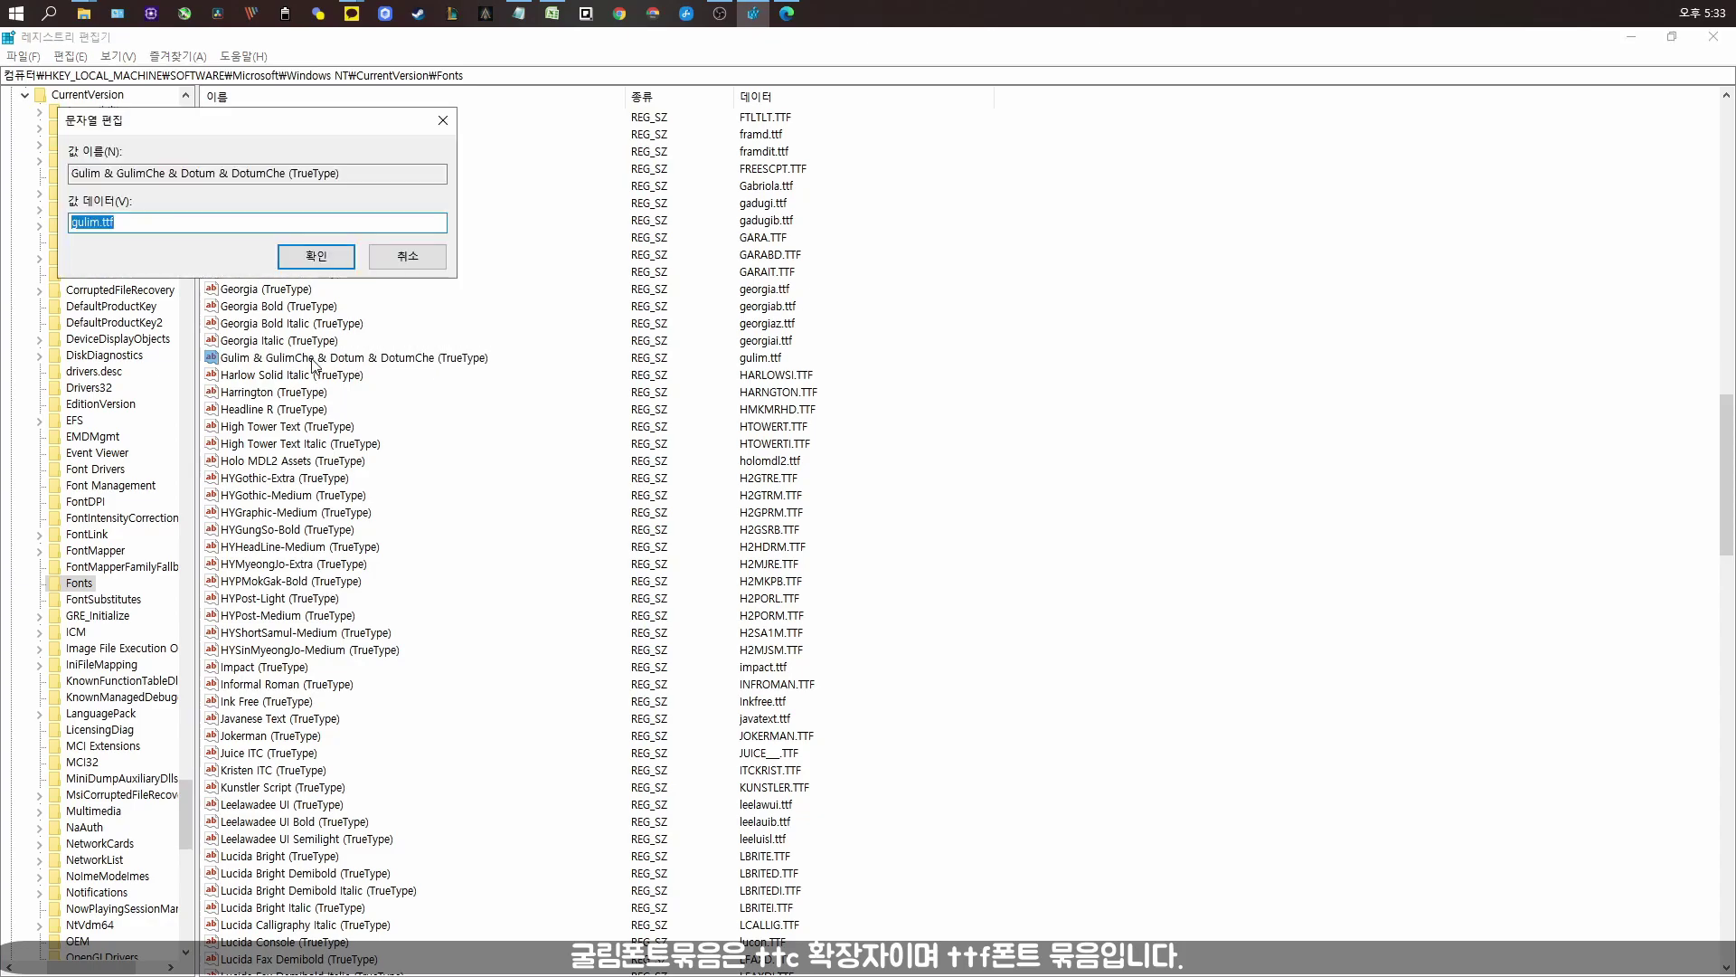
drag(304, 127, 353, 175)
click(180, 275)
text(c)
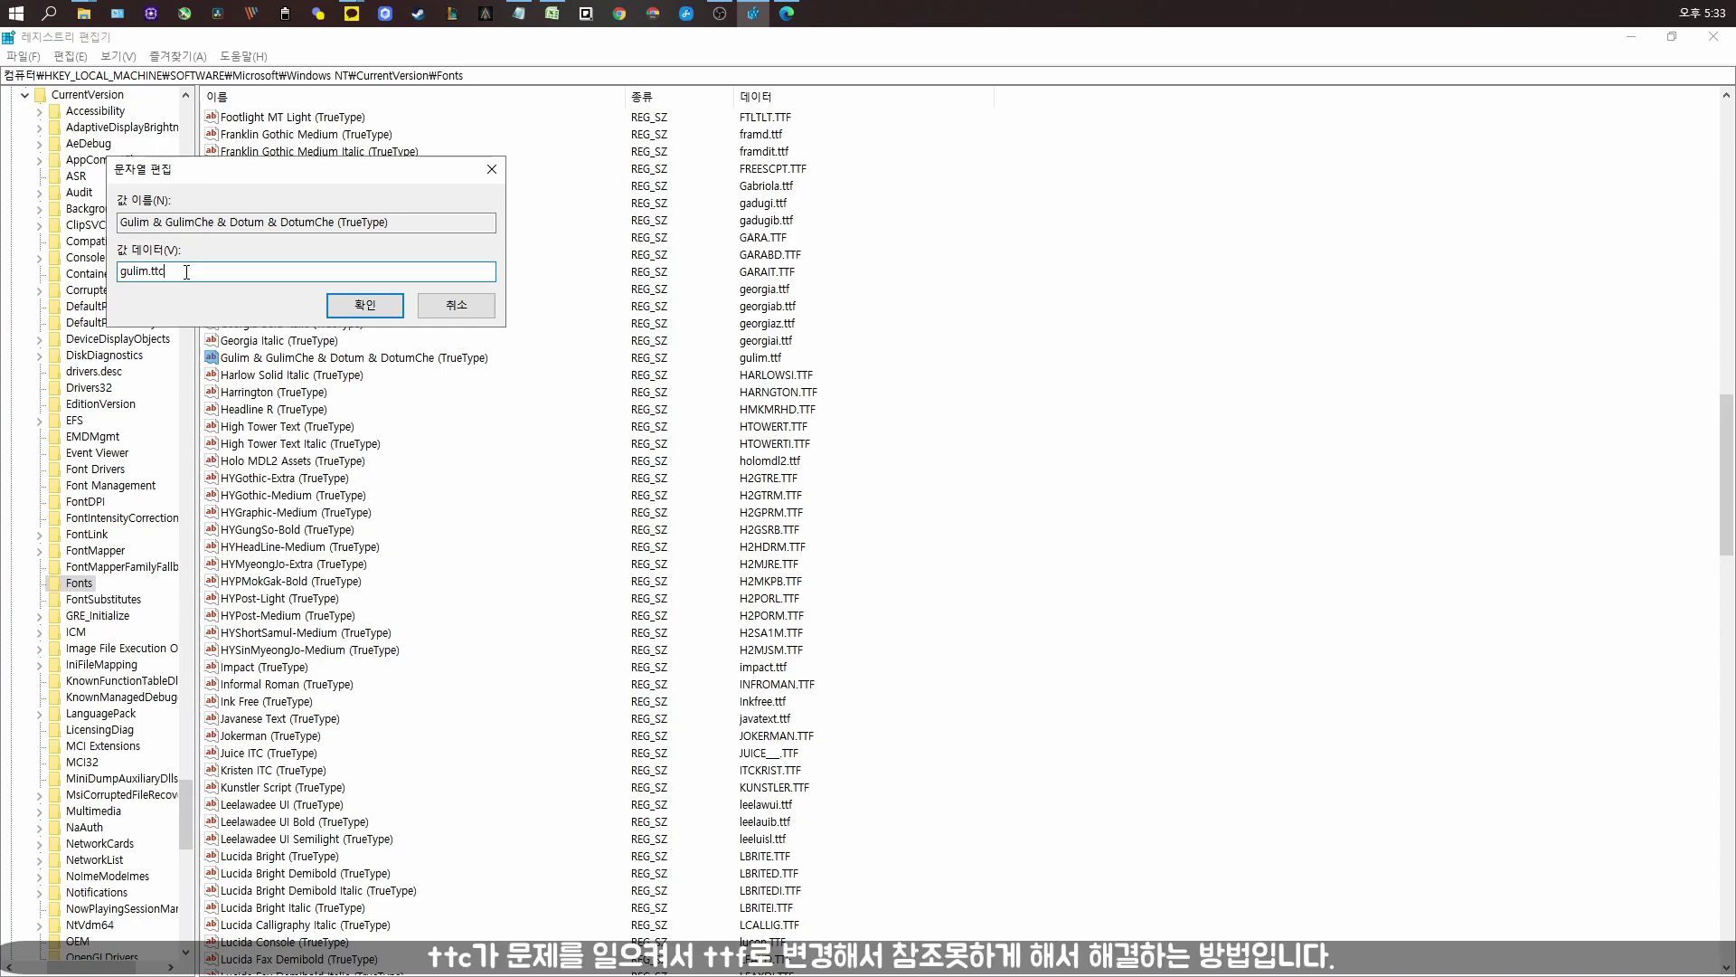
key(BackSpace)
click(365, 306)
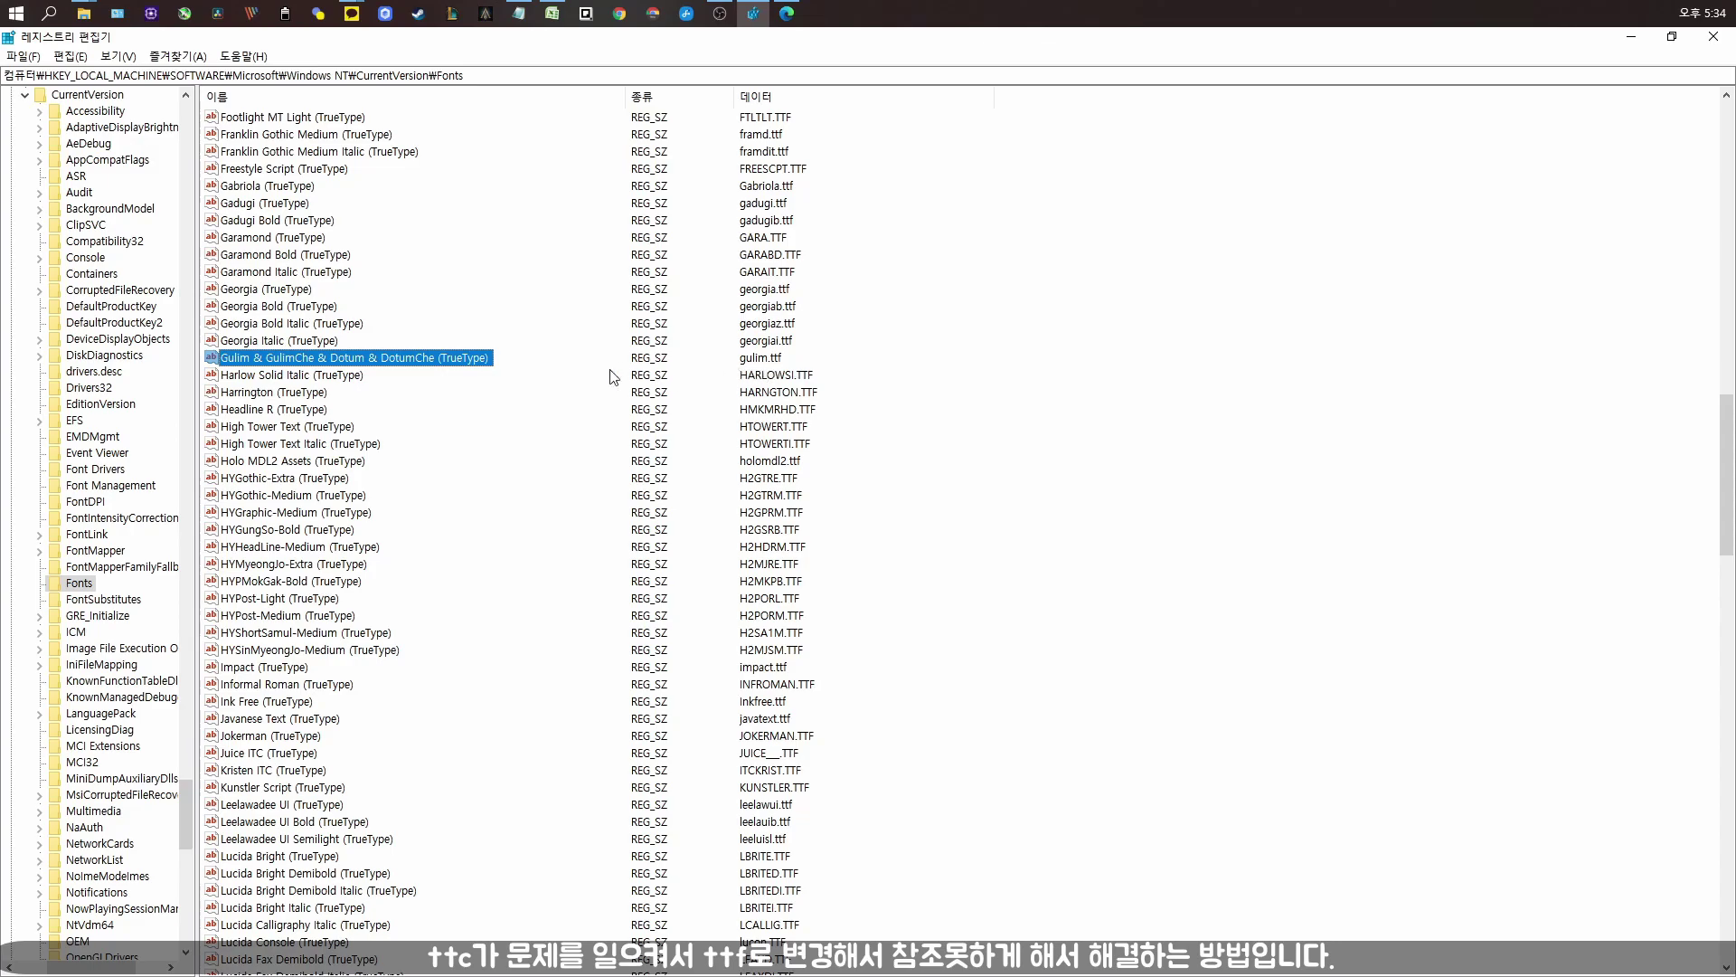
click(788, 14)
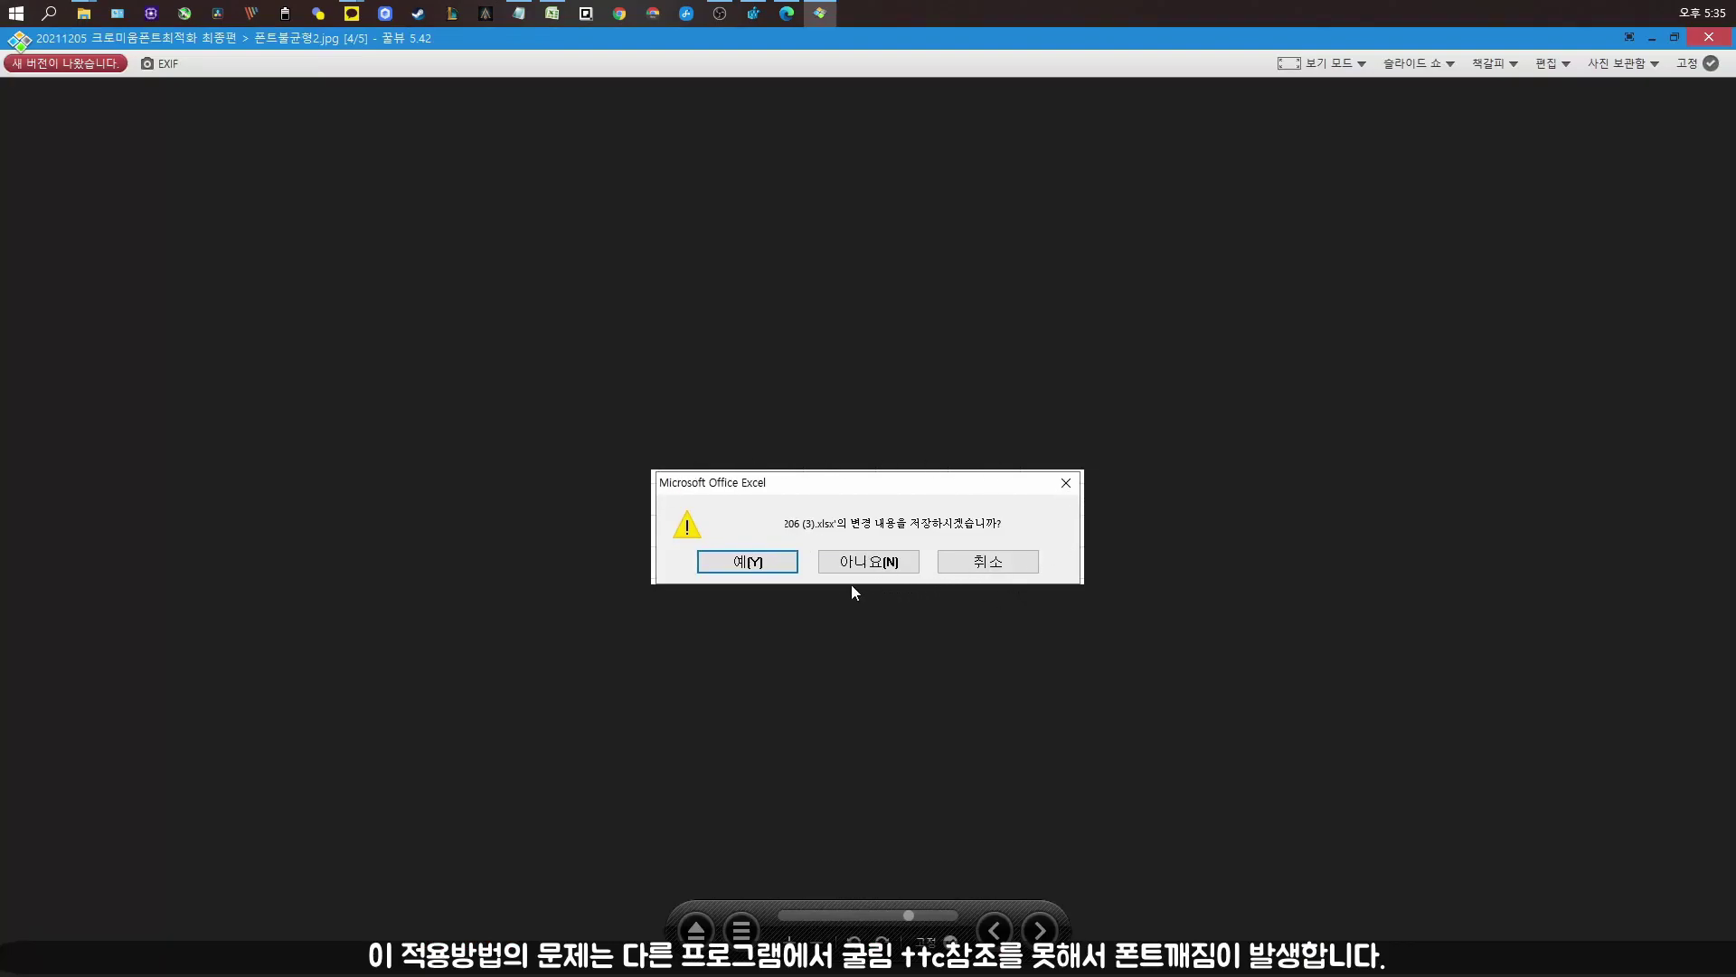
key(Home)
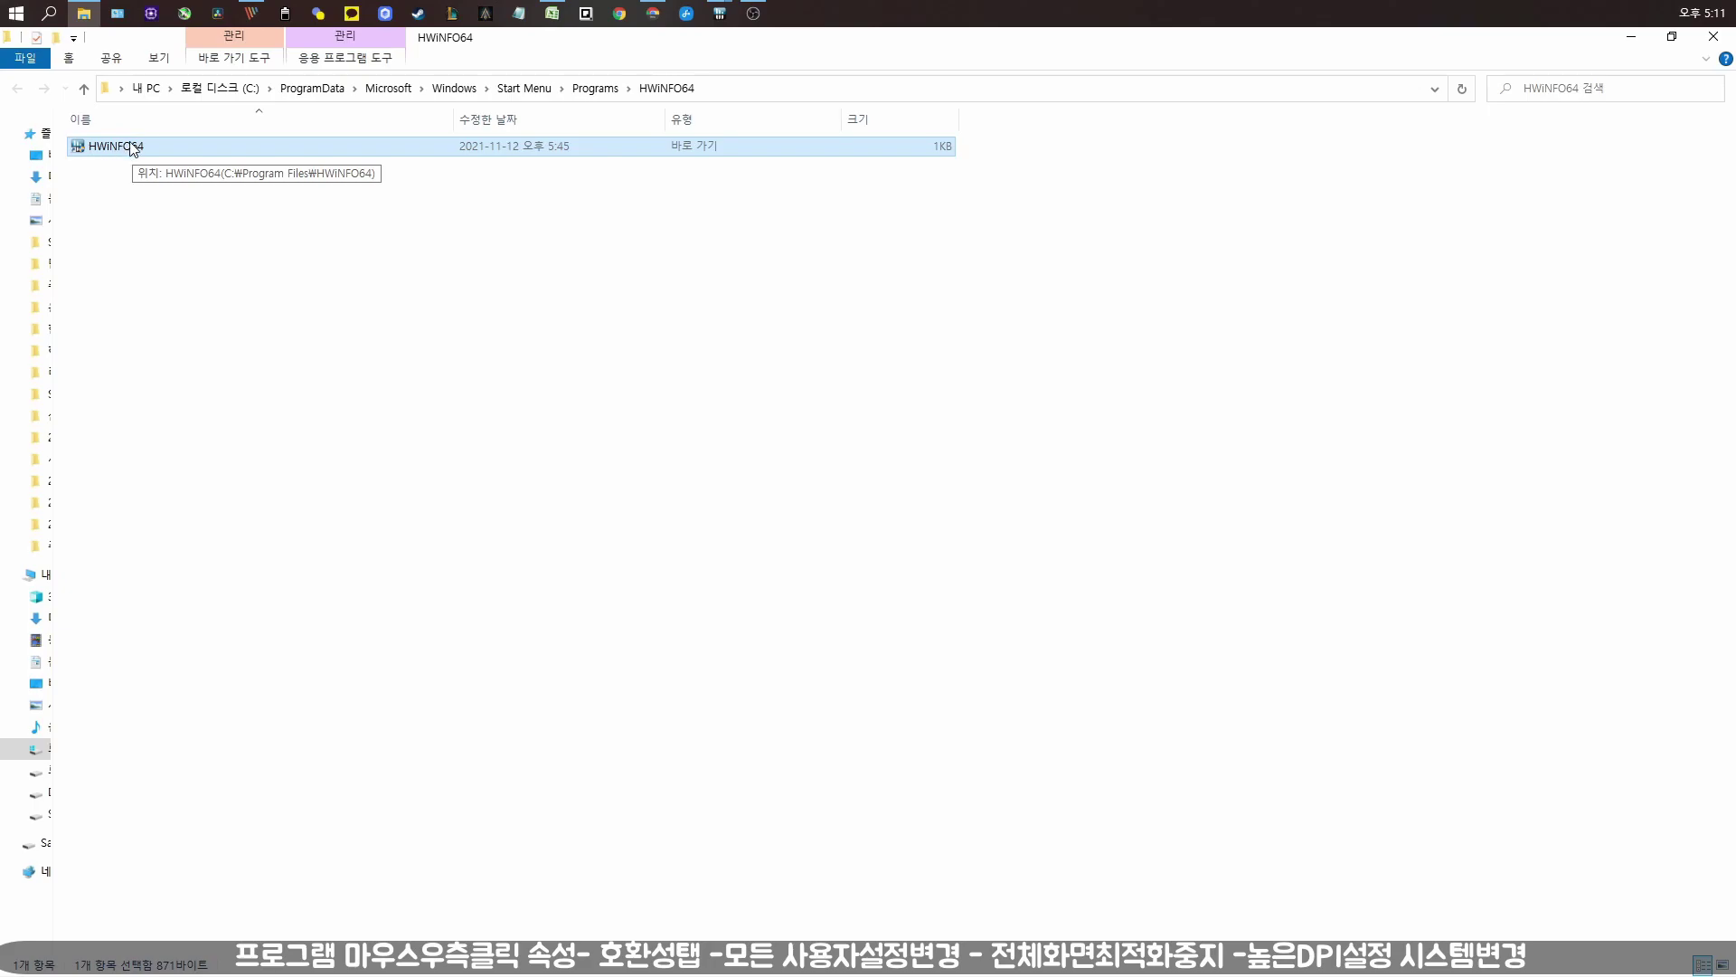
Disable fullscreen optimizations for all users in the compatibility properties of the HWiNFO64 shortcut
right_click(125, 149)
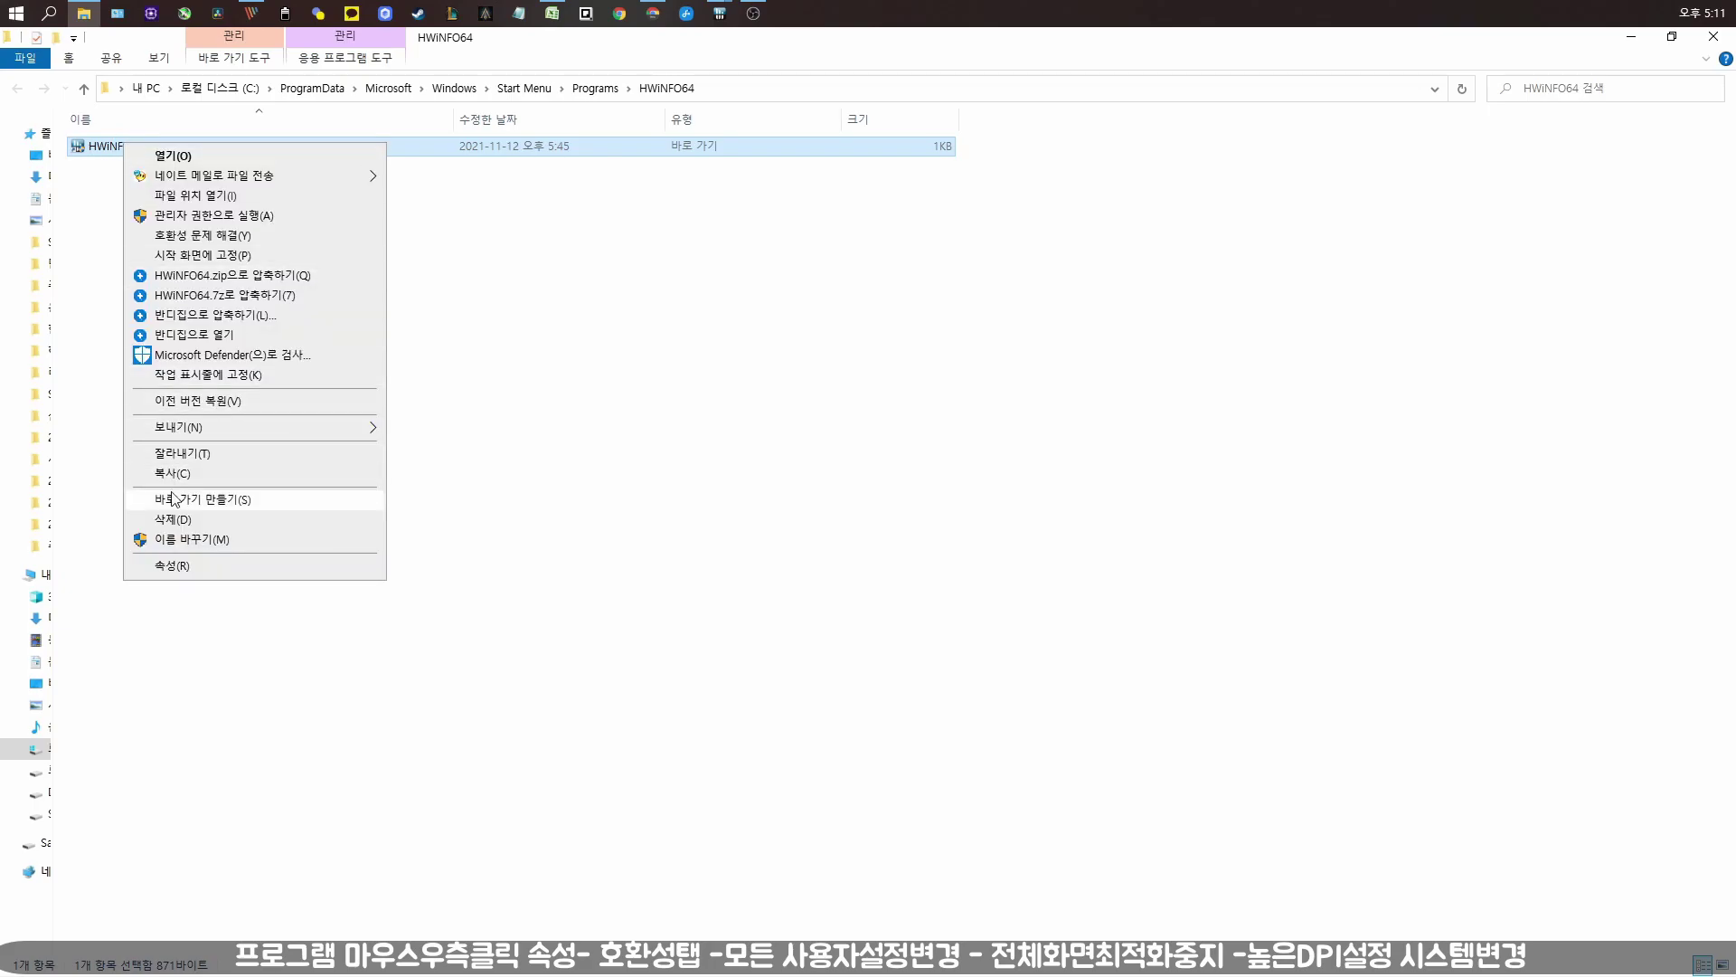
click(167, 565)
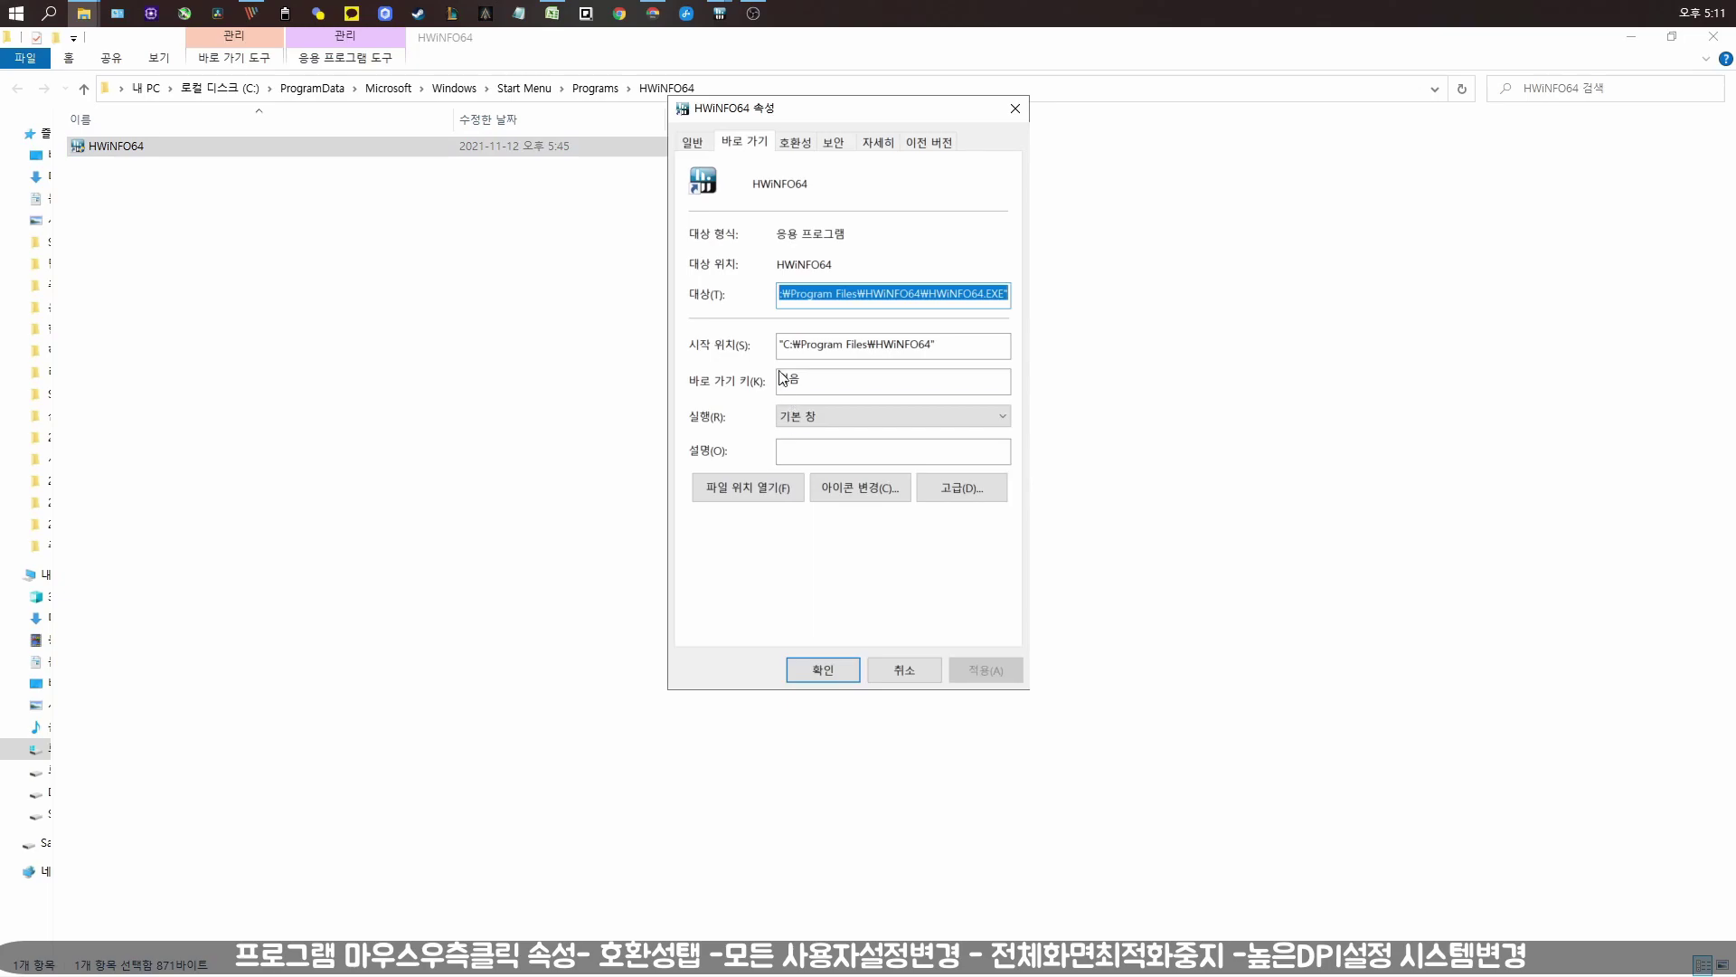
click(799, 143)
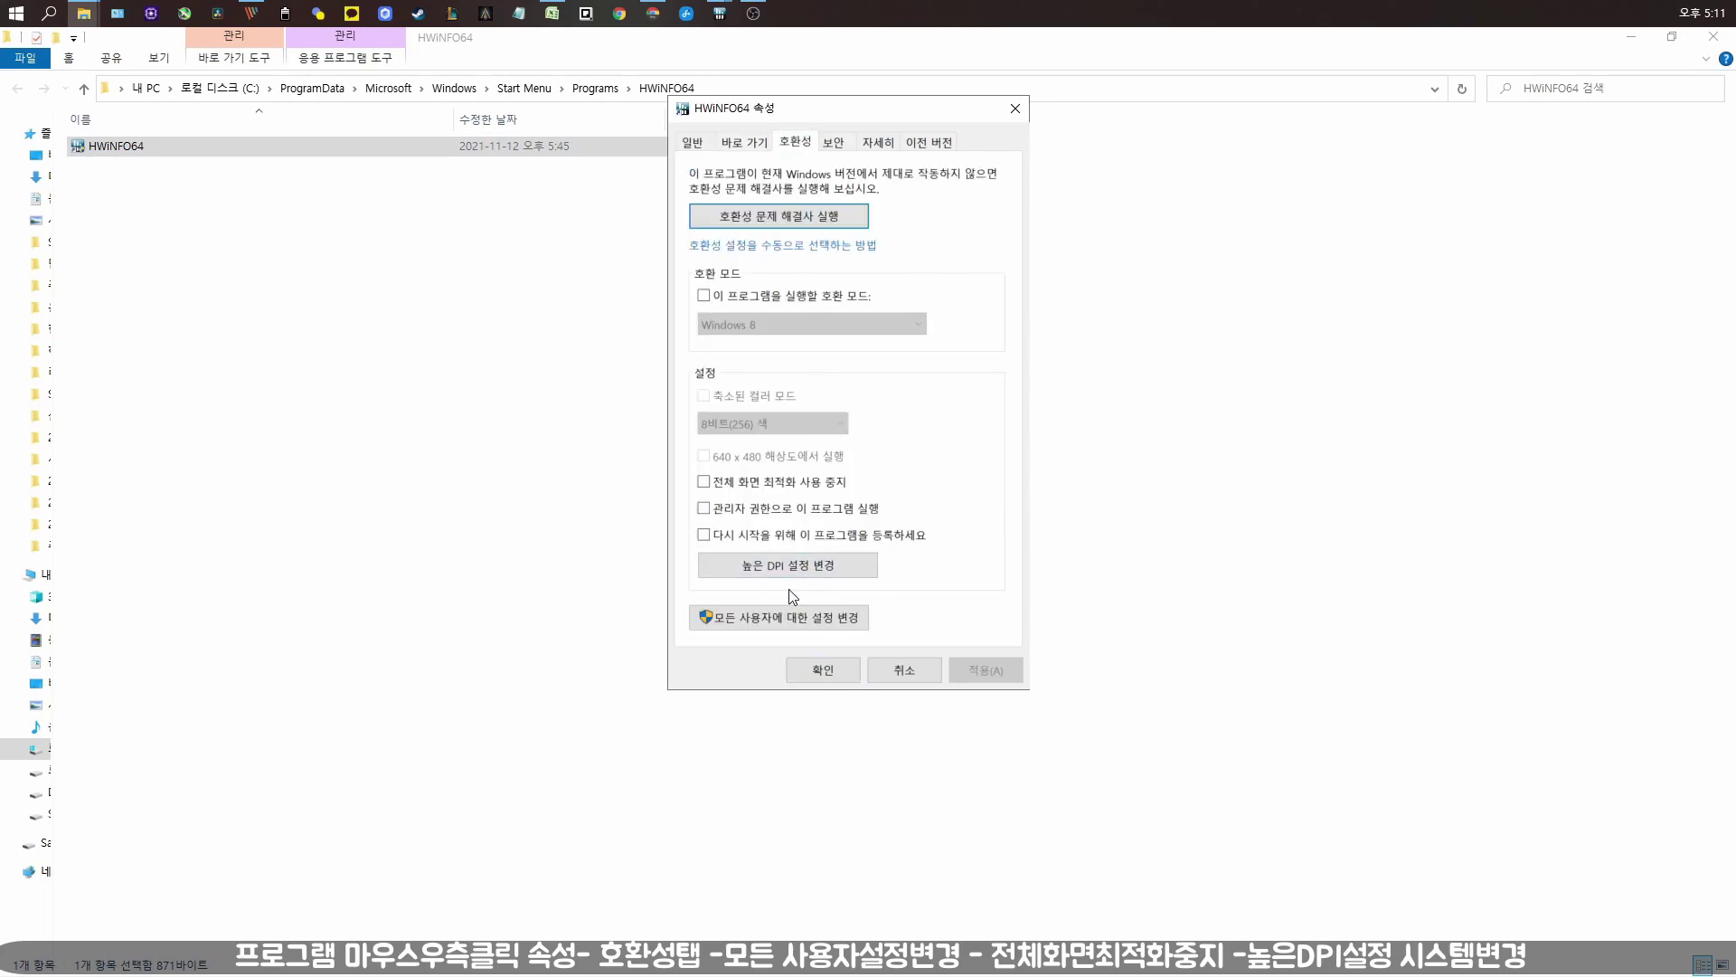
click(800, 618)
click(736, 484)
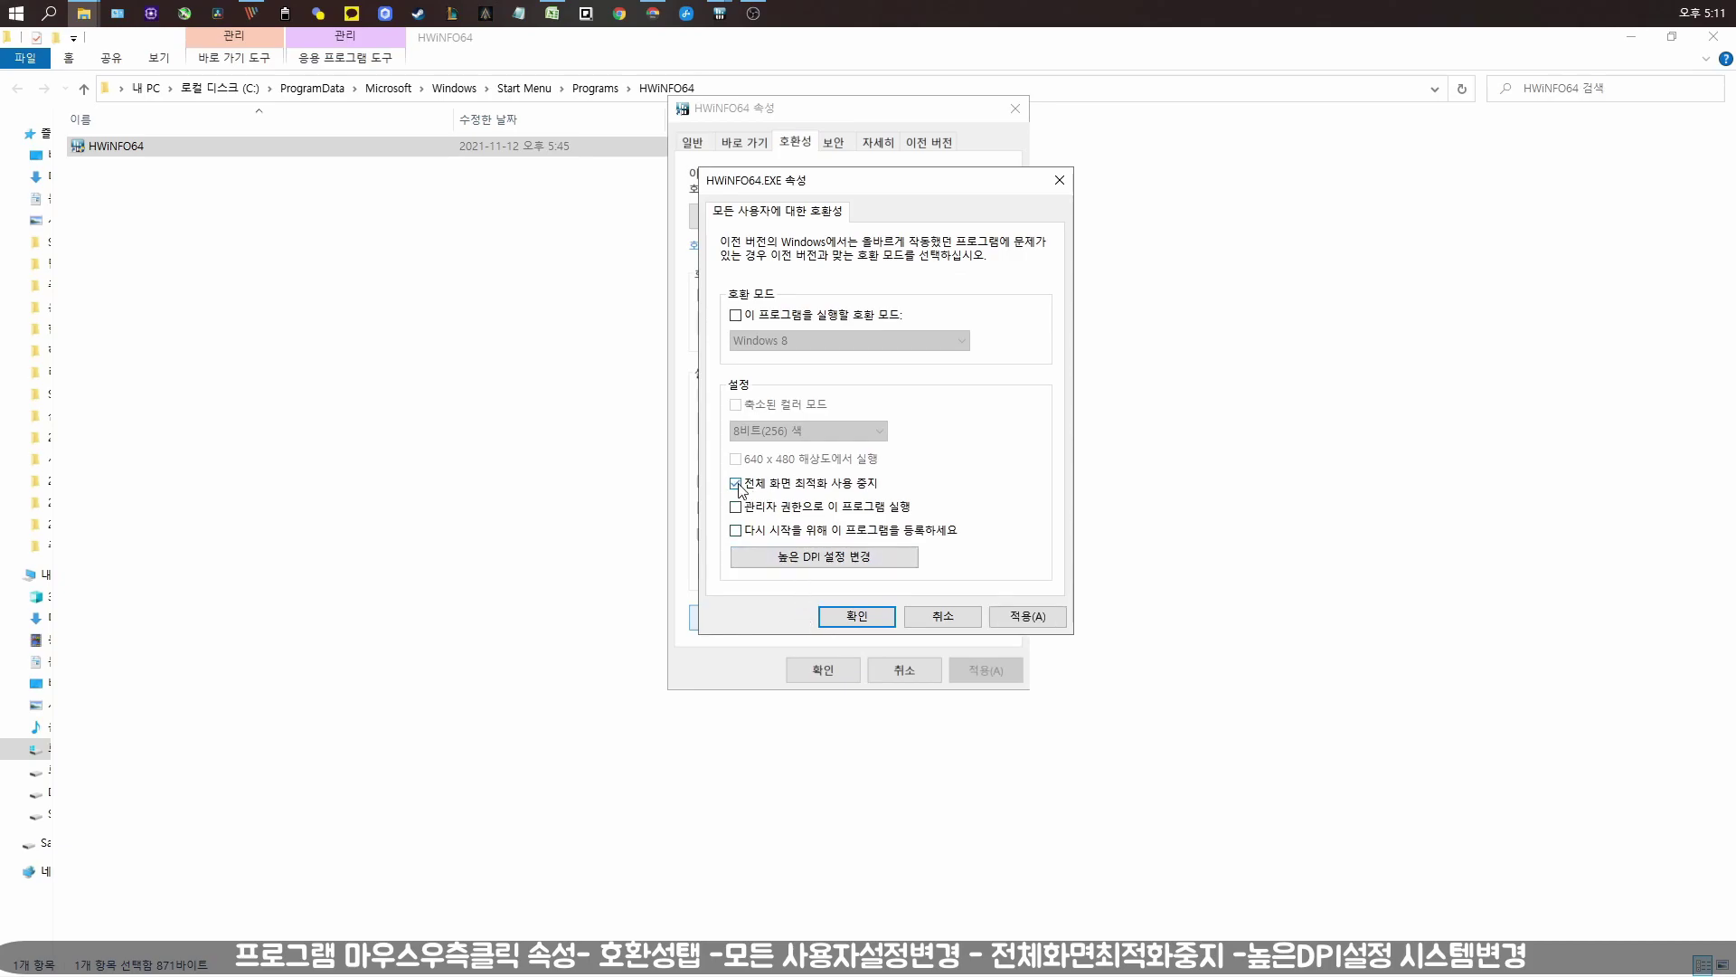
Override HWiNFO64's high DPI scaling behavior for all users, with scaling performed by System (시스템), and apply the settings
click(845, 561)
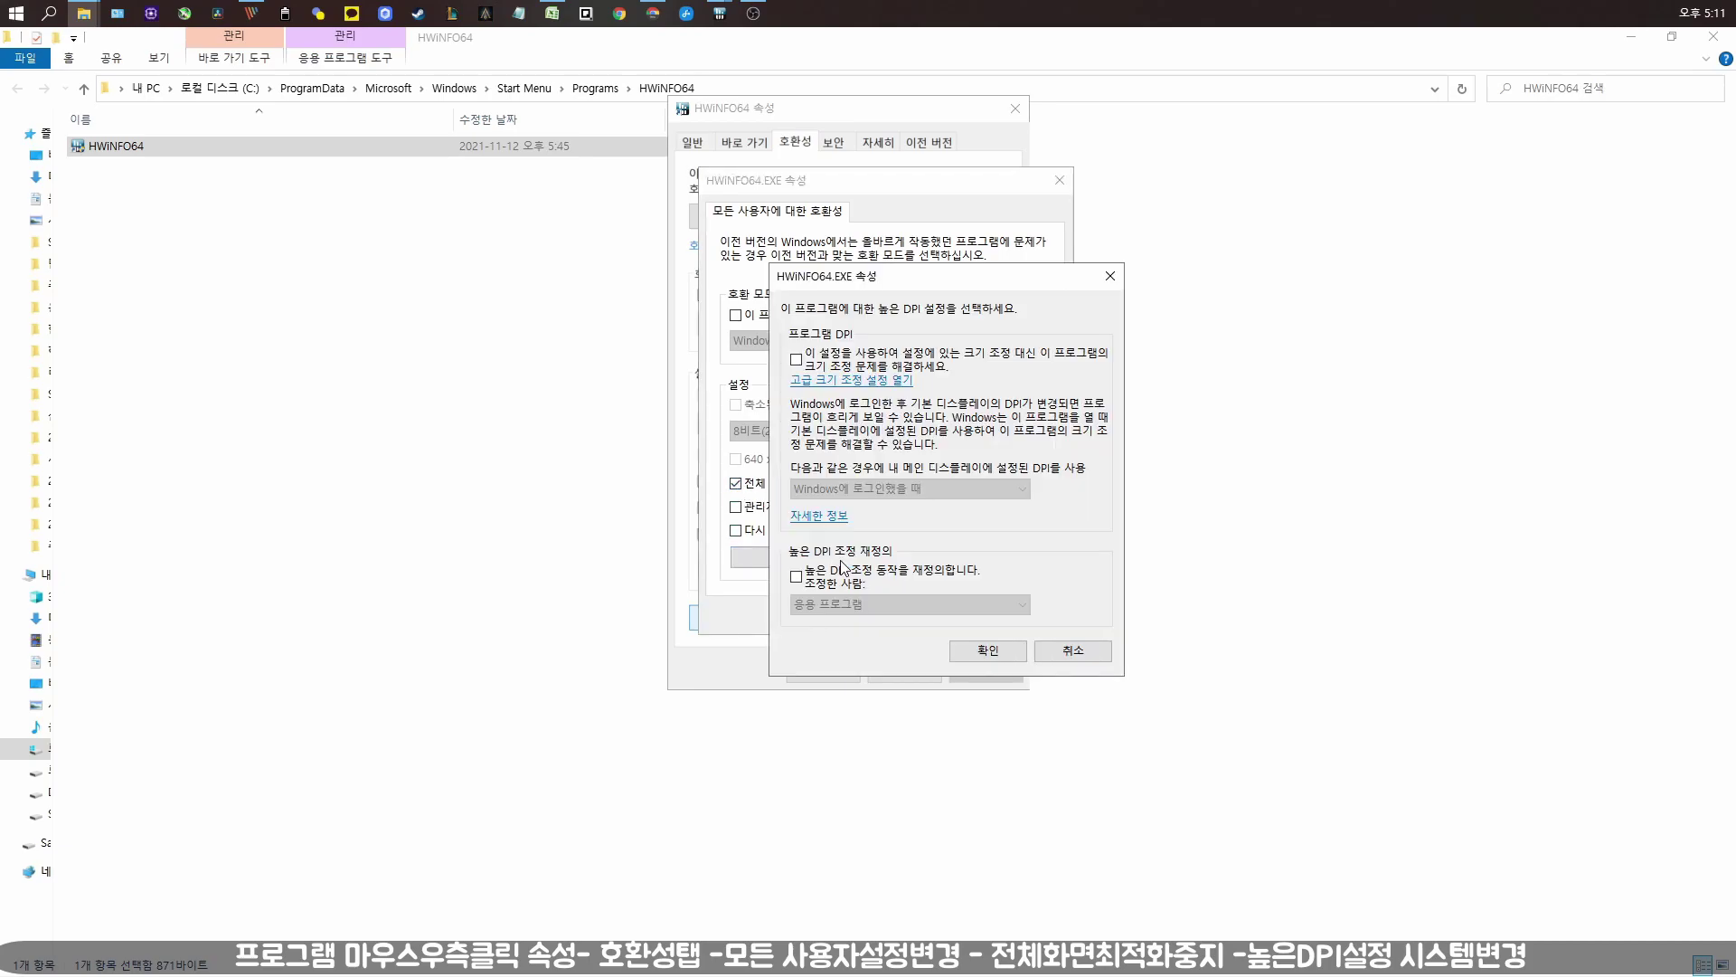
click(798, 578)
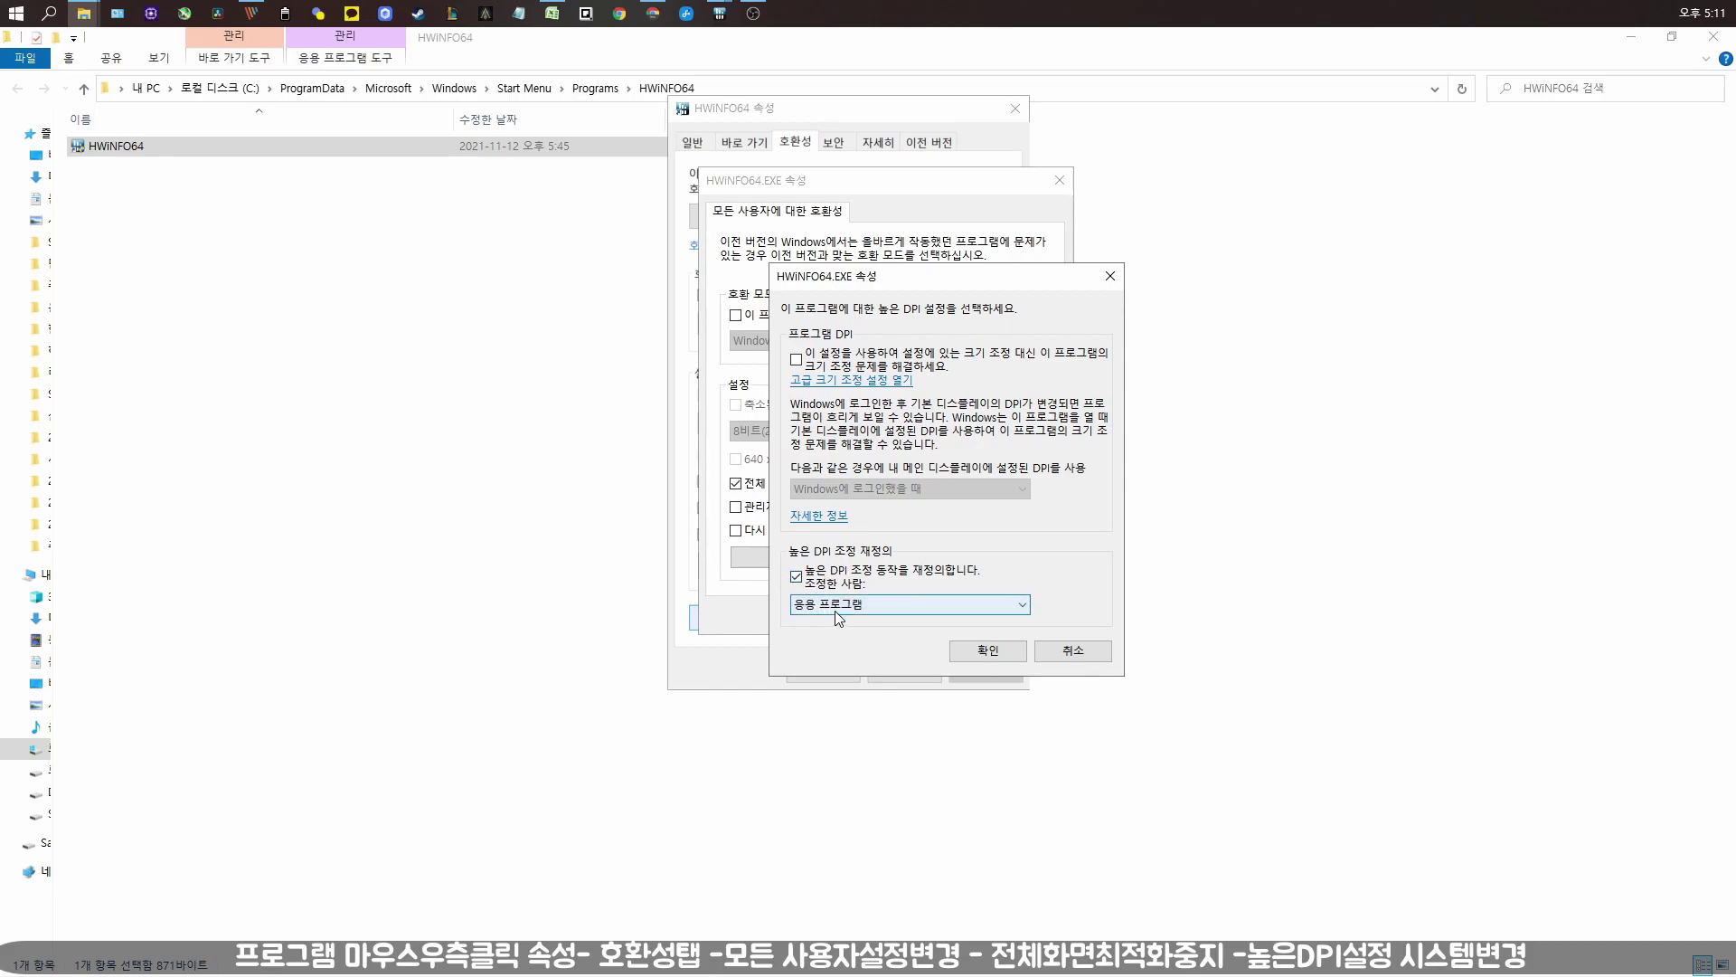
click(834, 606)
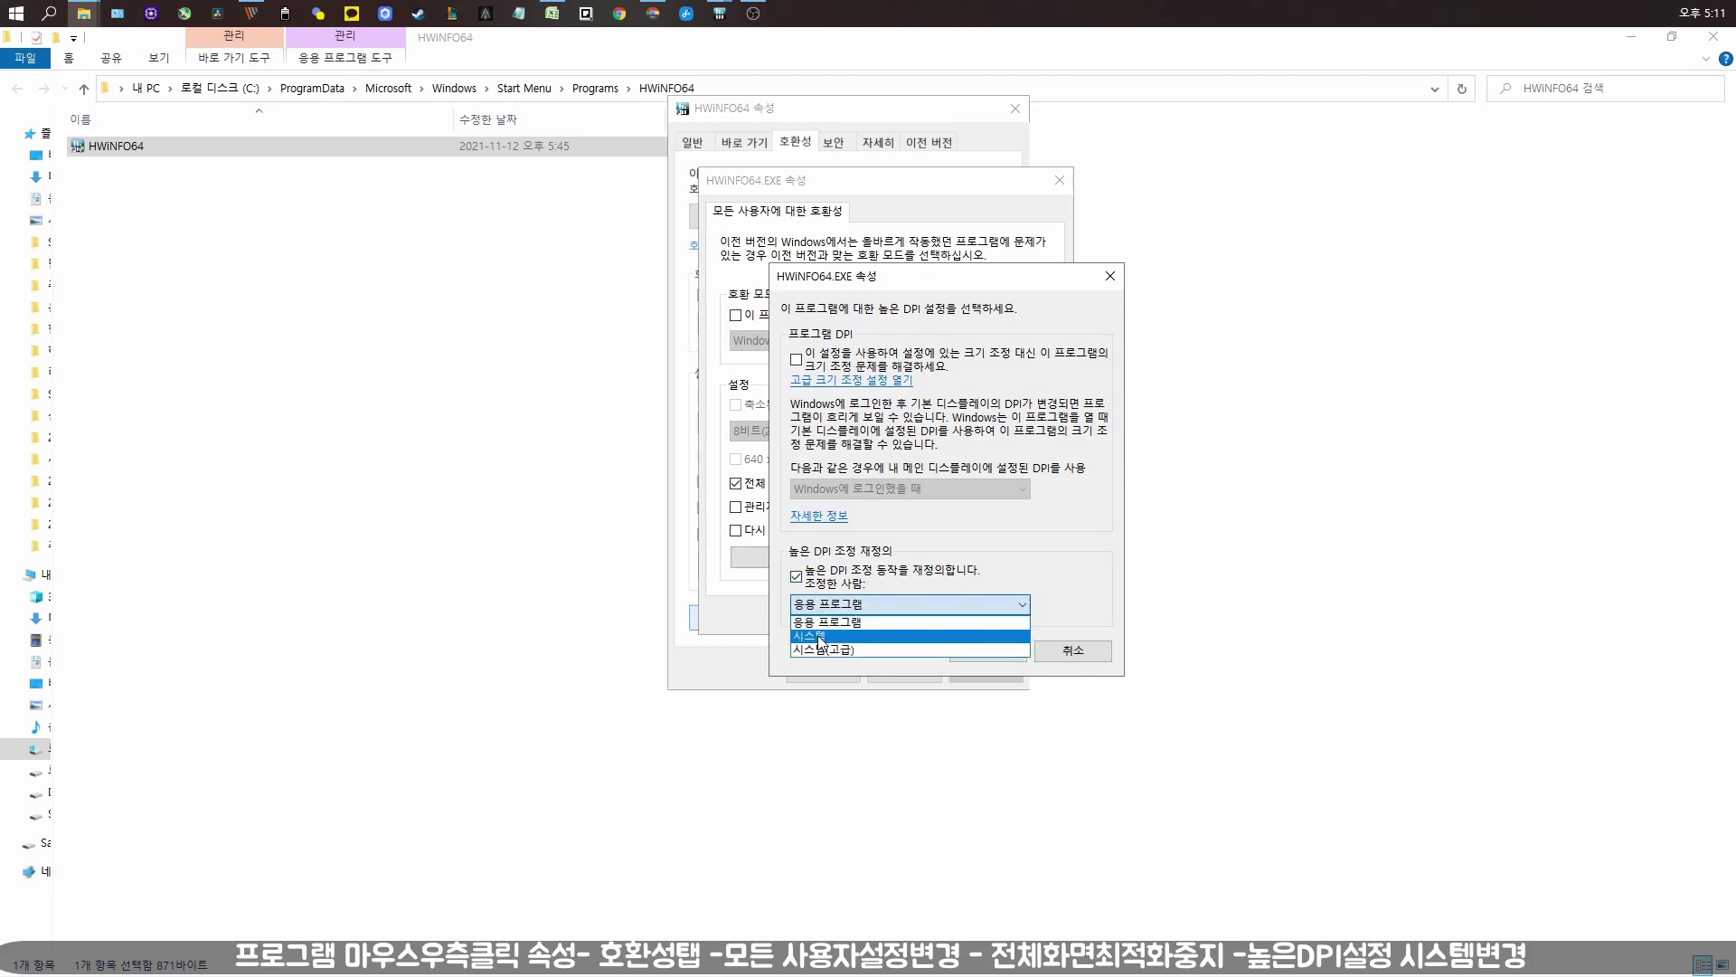
click(821, 636)
click(979, 652)
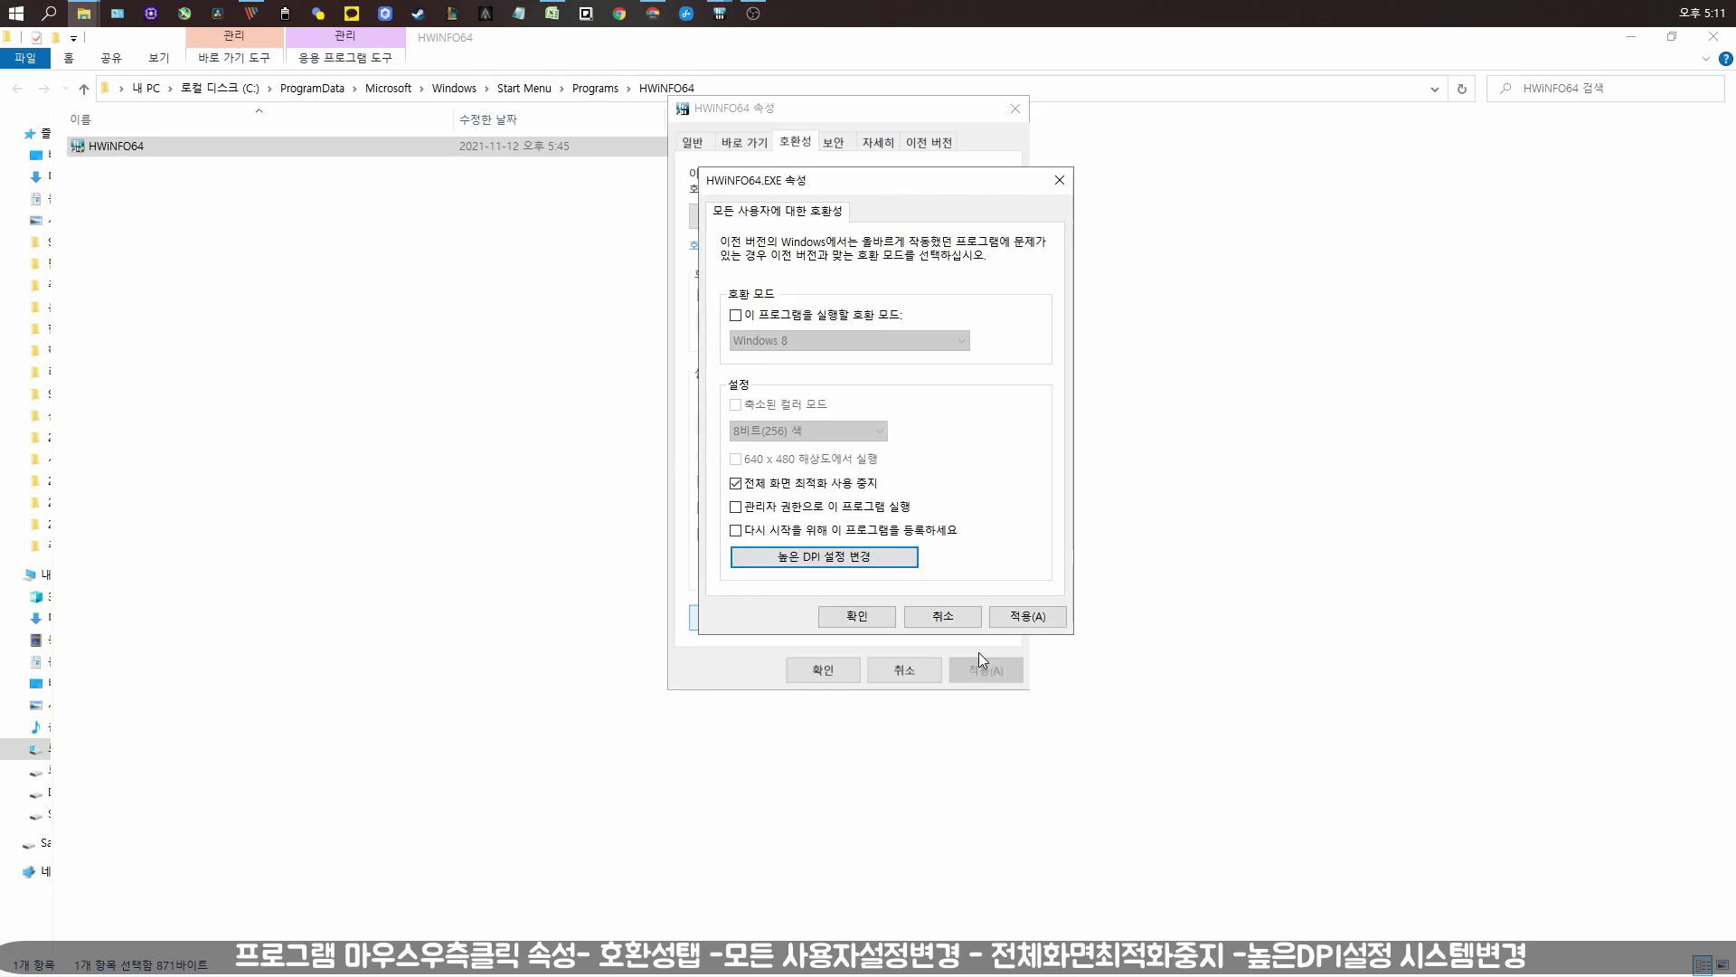
click(998, 618)
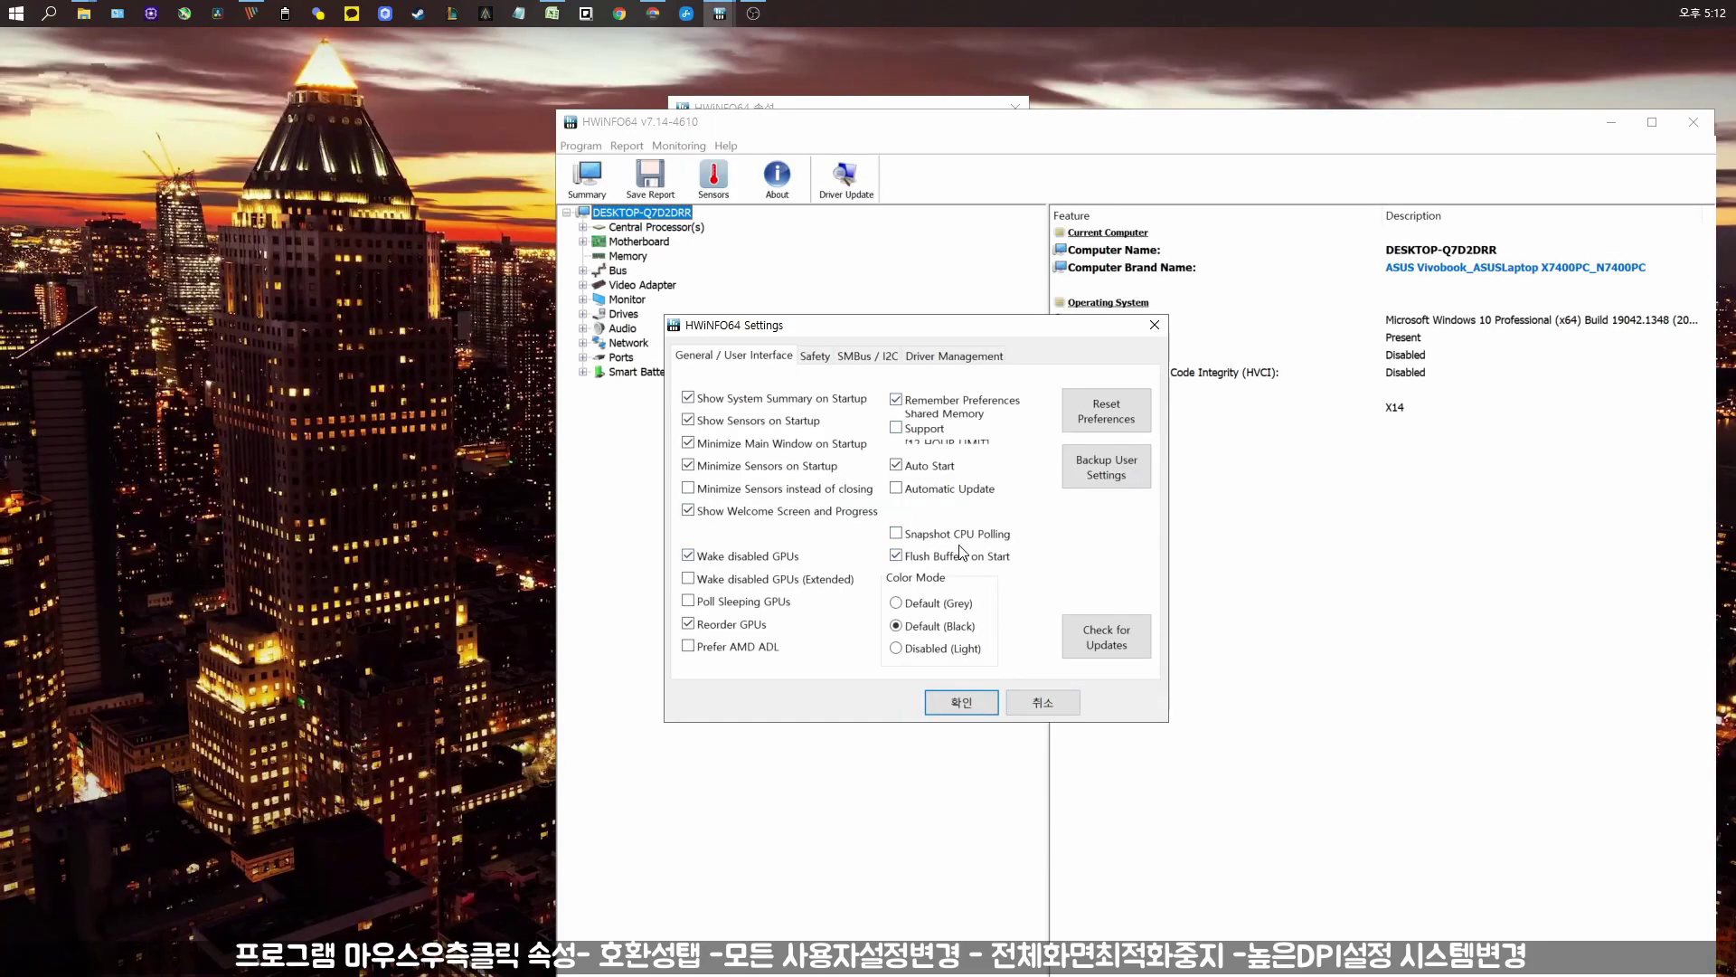
Open the HWiNFO64 Settings window in the restarted program and compare its text rendering with the earlier capture in the image editor
click(966, 703)
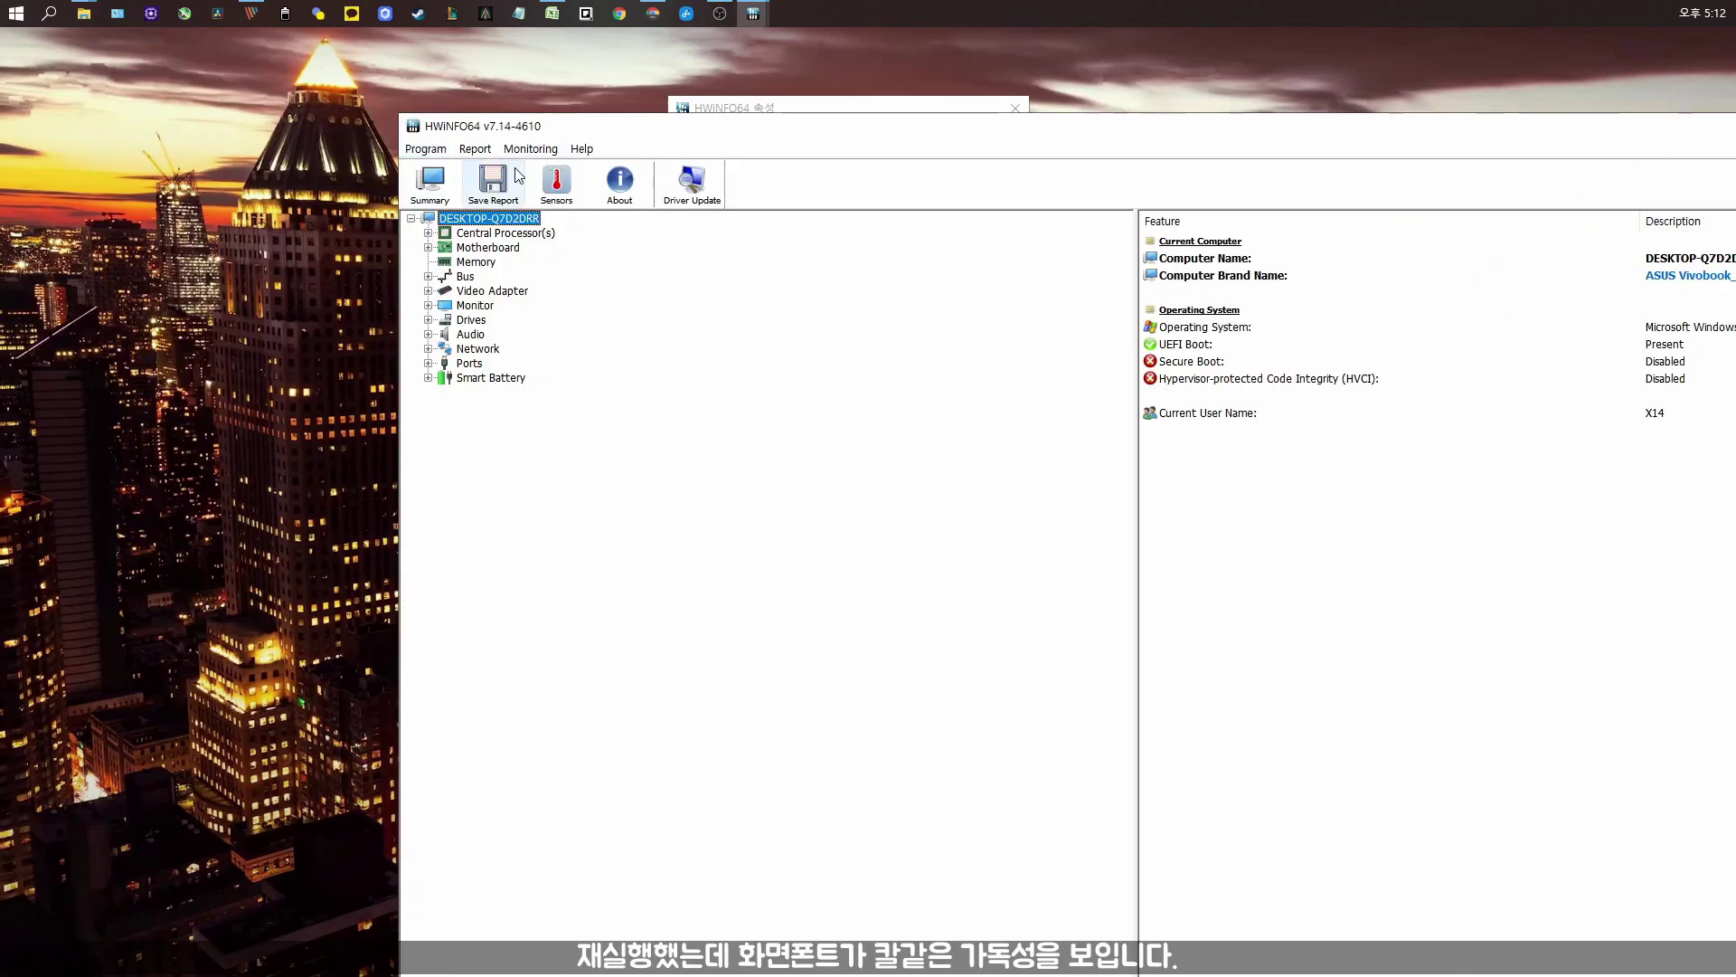
click(432, 150)
click(443, 190)
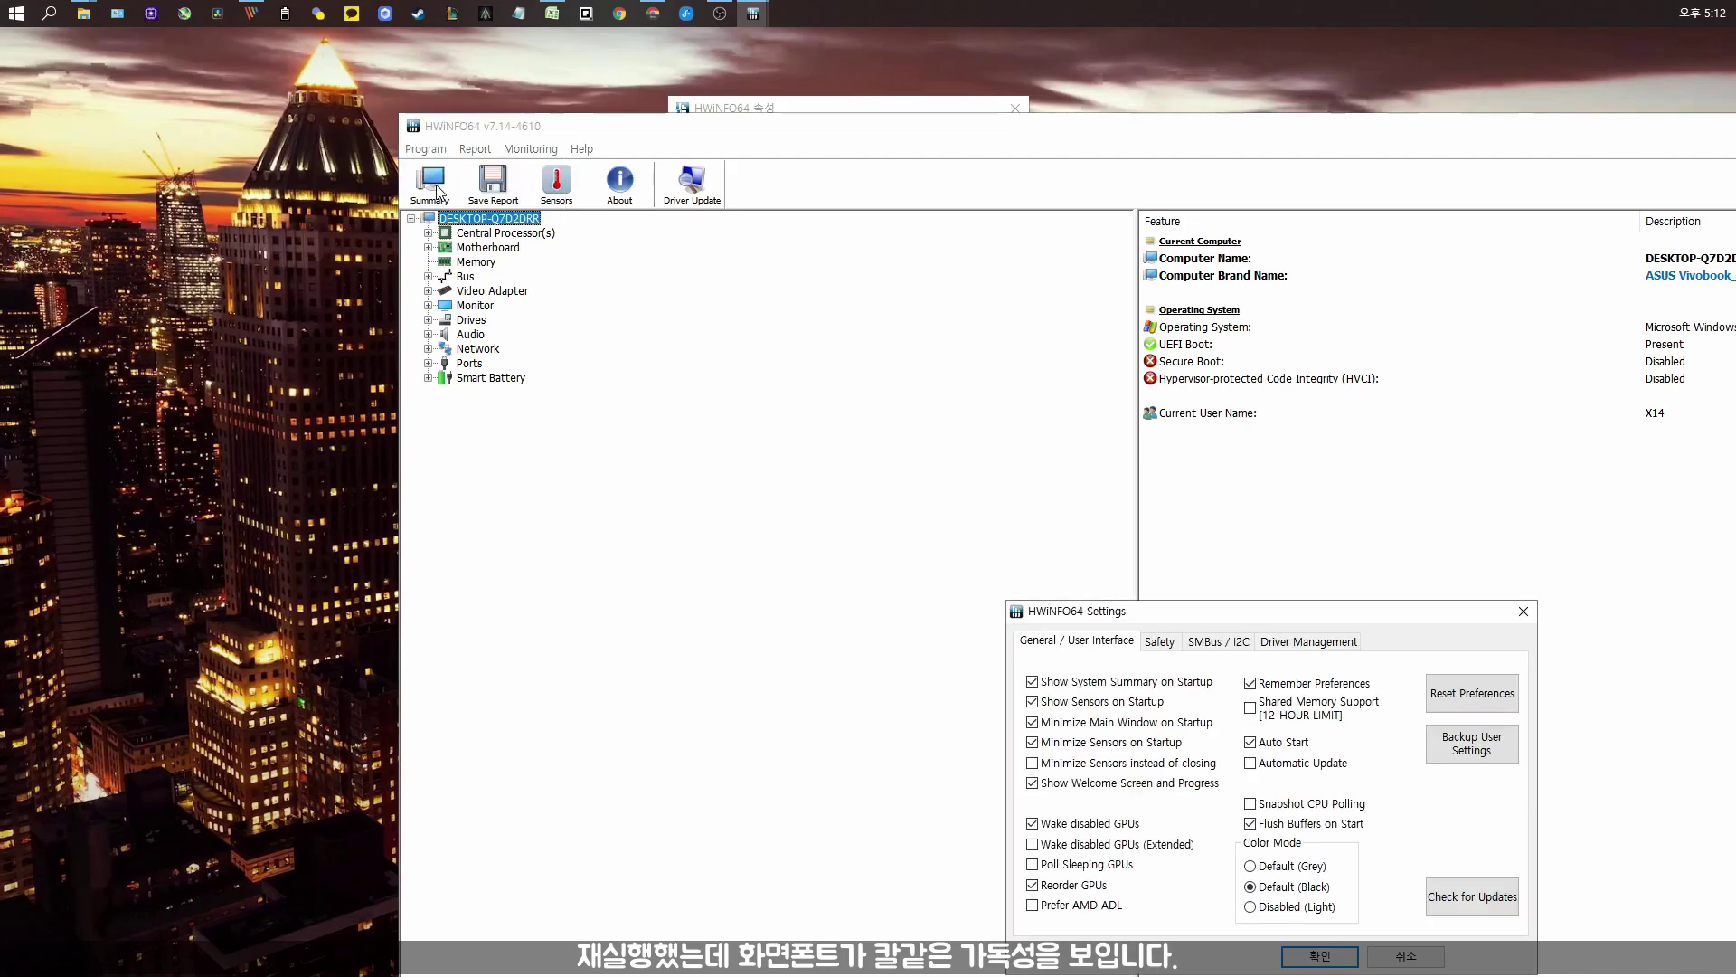
drag(915, 413, 893, 387)
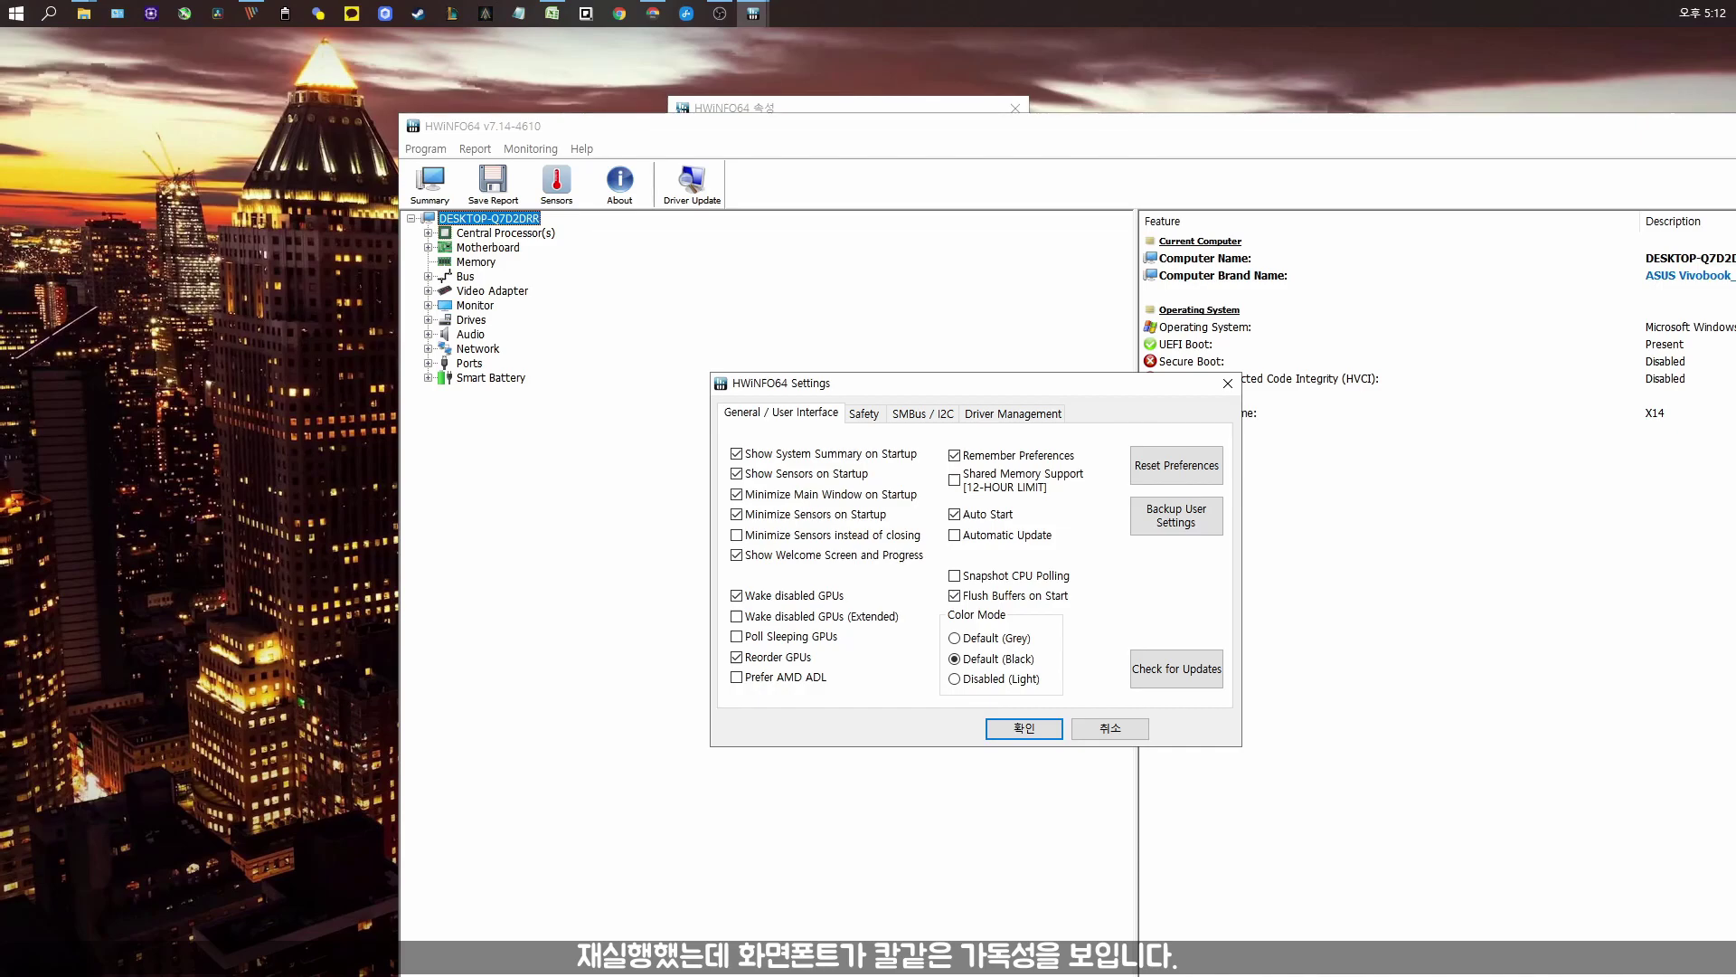
key(Print)
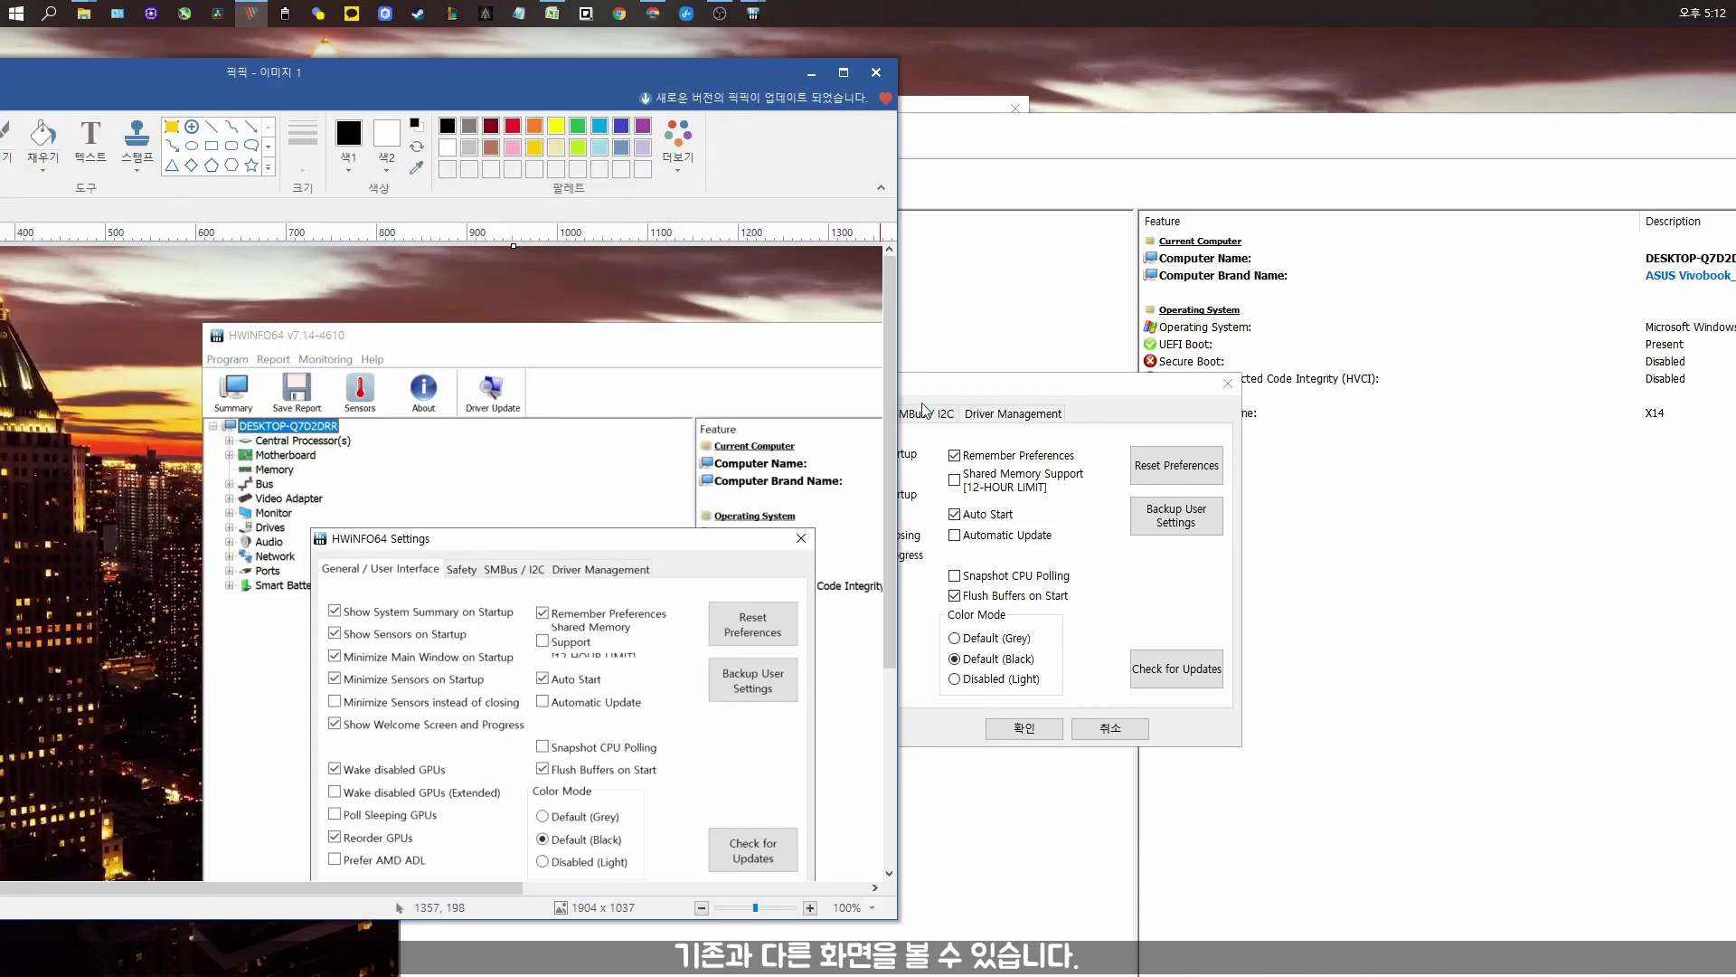
click(951, 398)
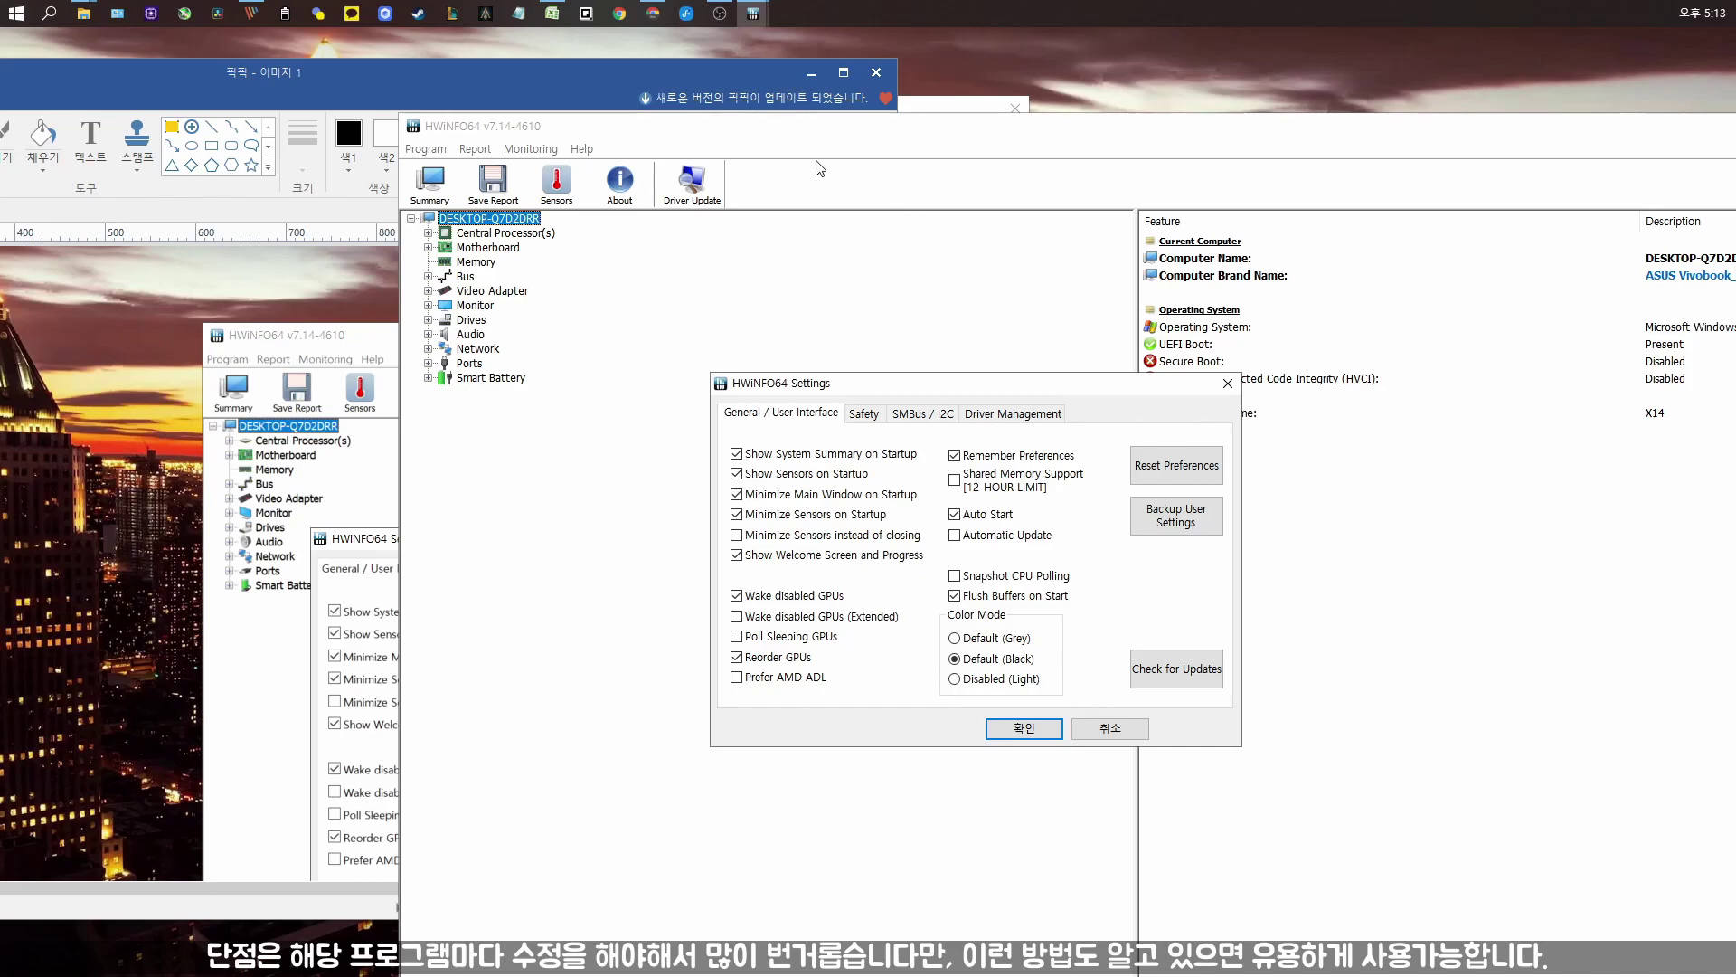
View the compatibility properties of the Microsoft Office Excel 2007 shortcut, including its high DPI settings
click(551, 12)
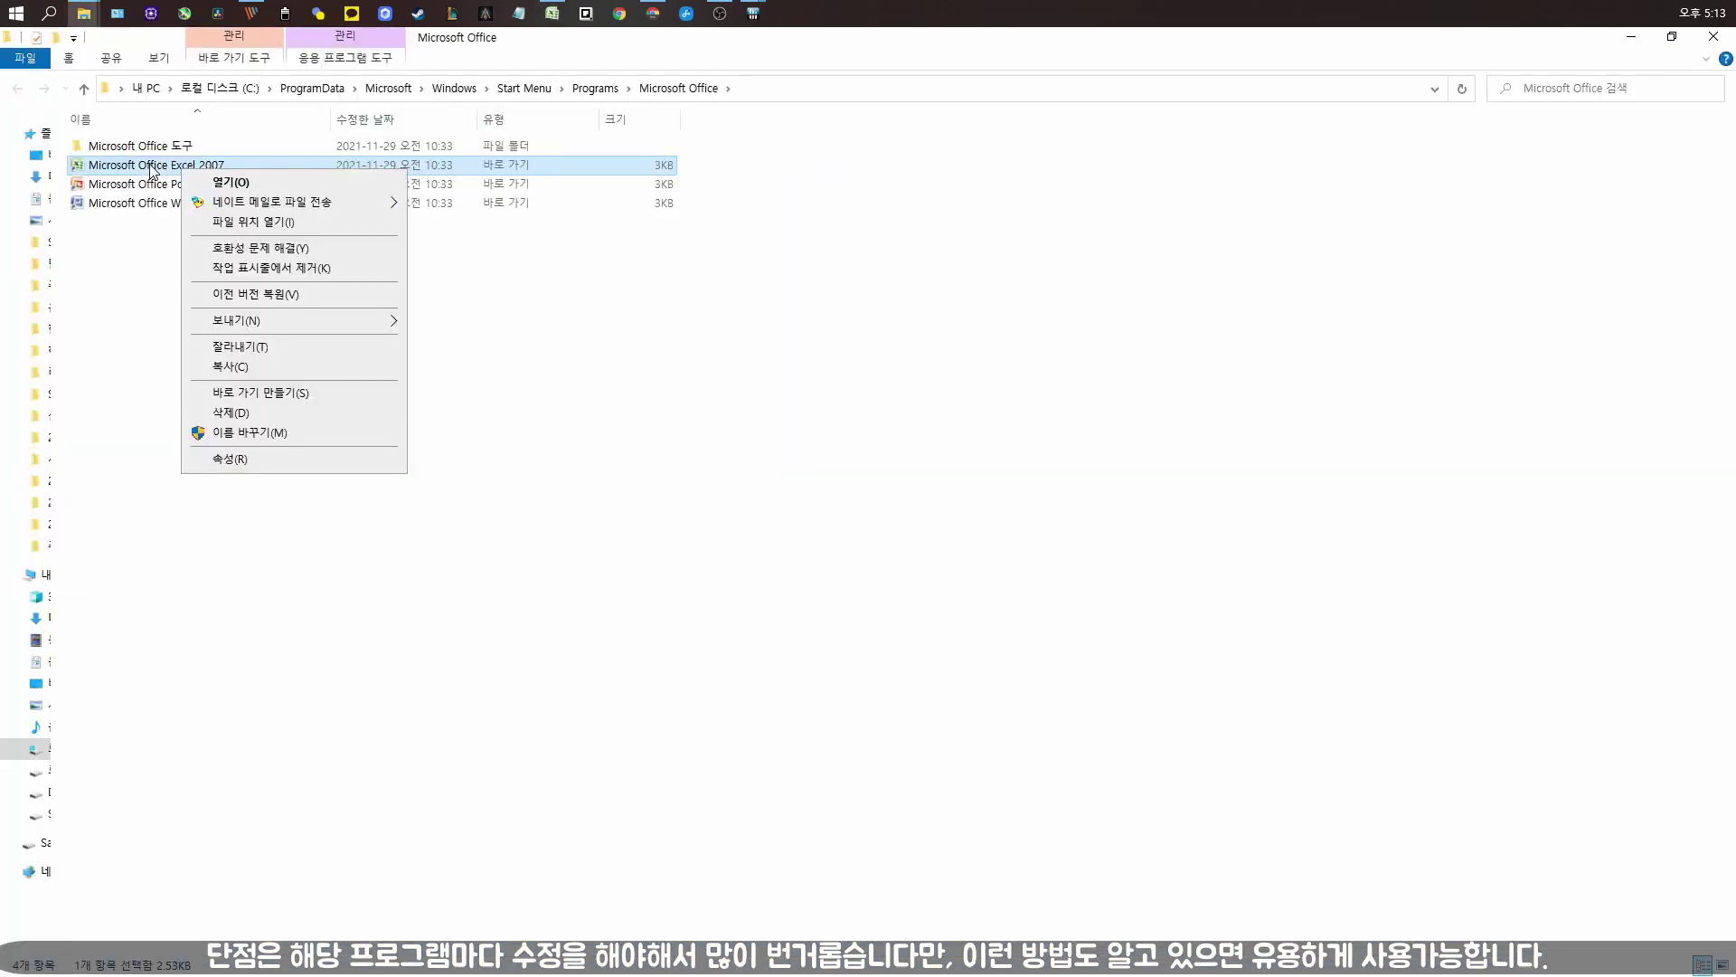
click(230, 458)
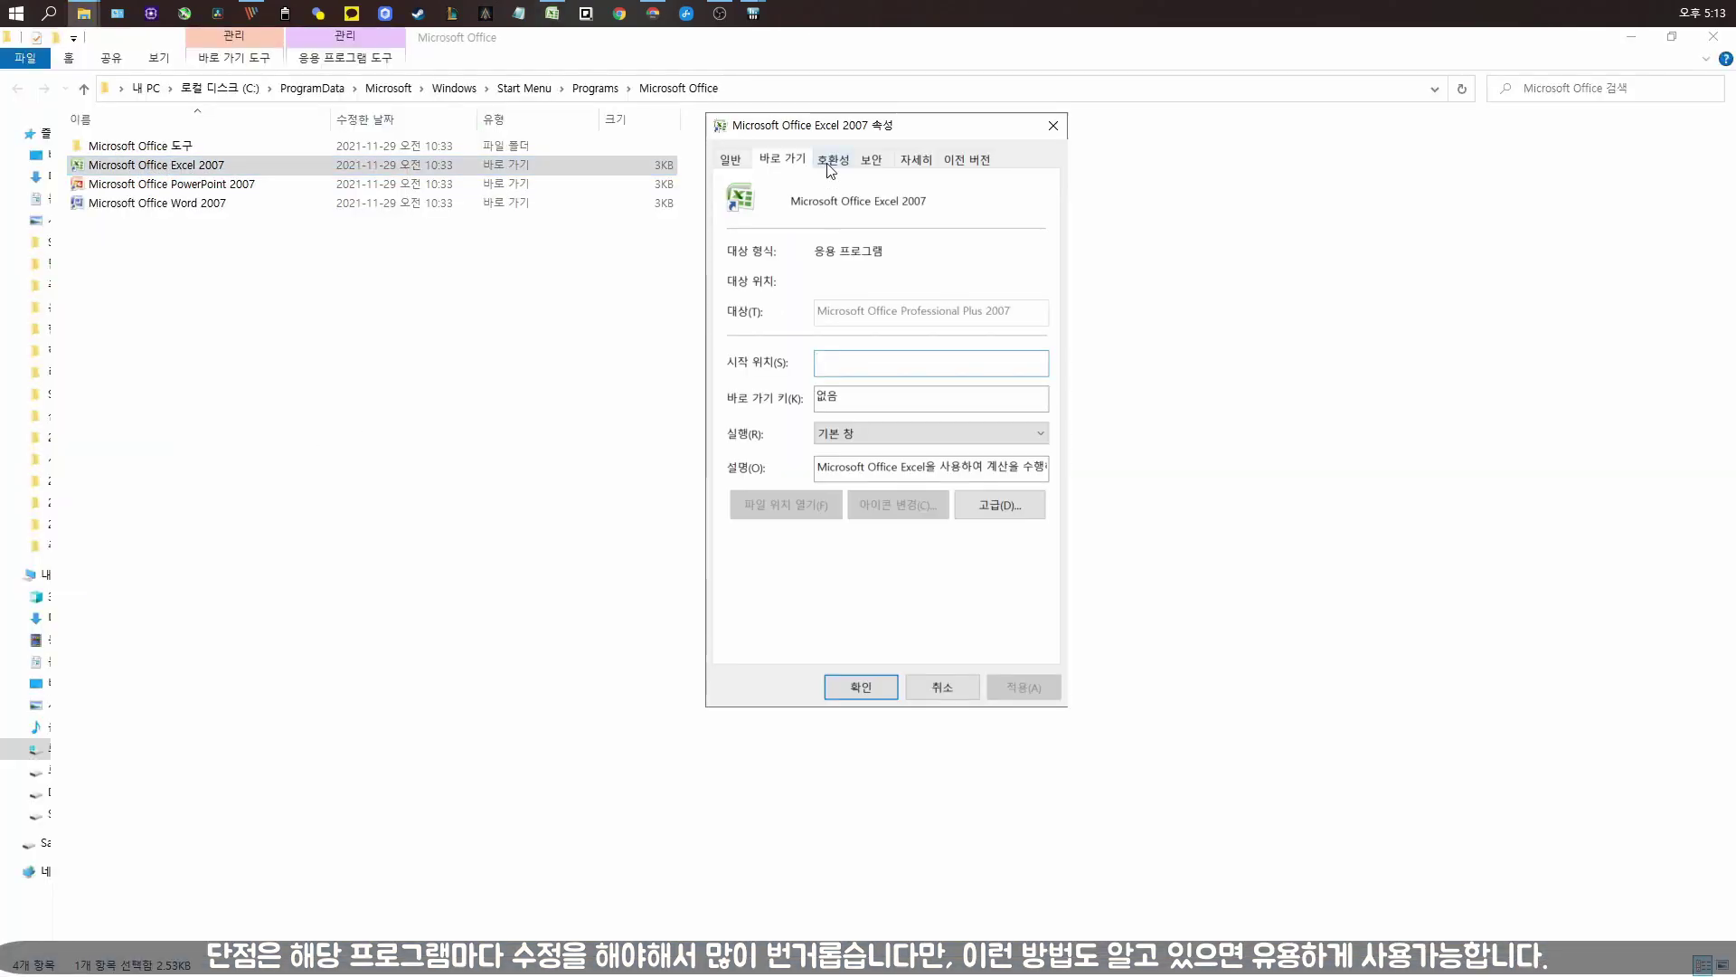
click(833, 160)
click(868, 583)
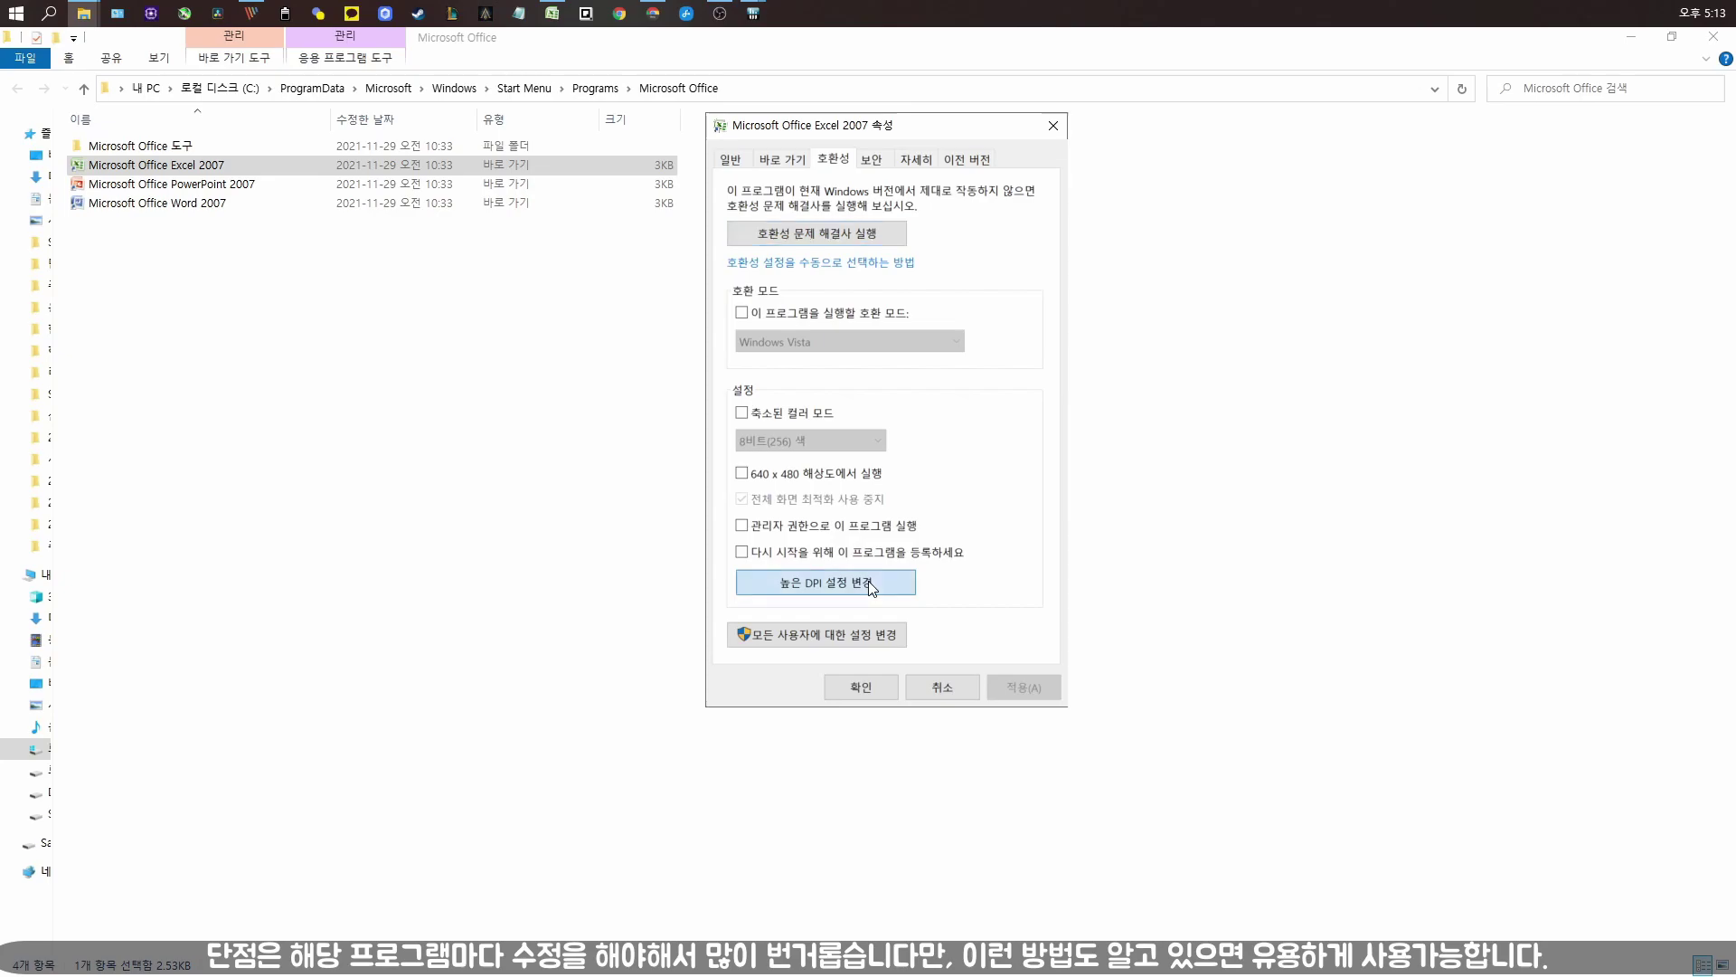
click(972, 643)
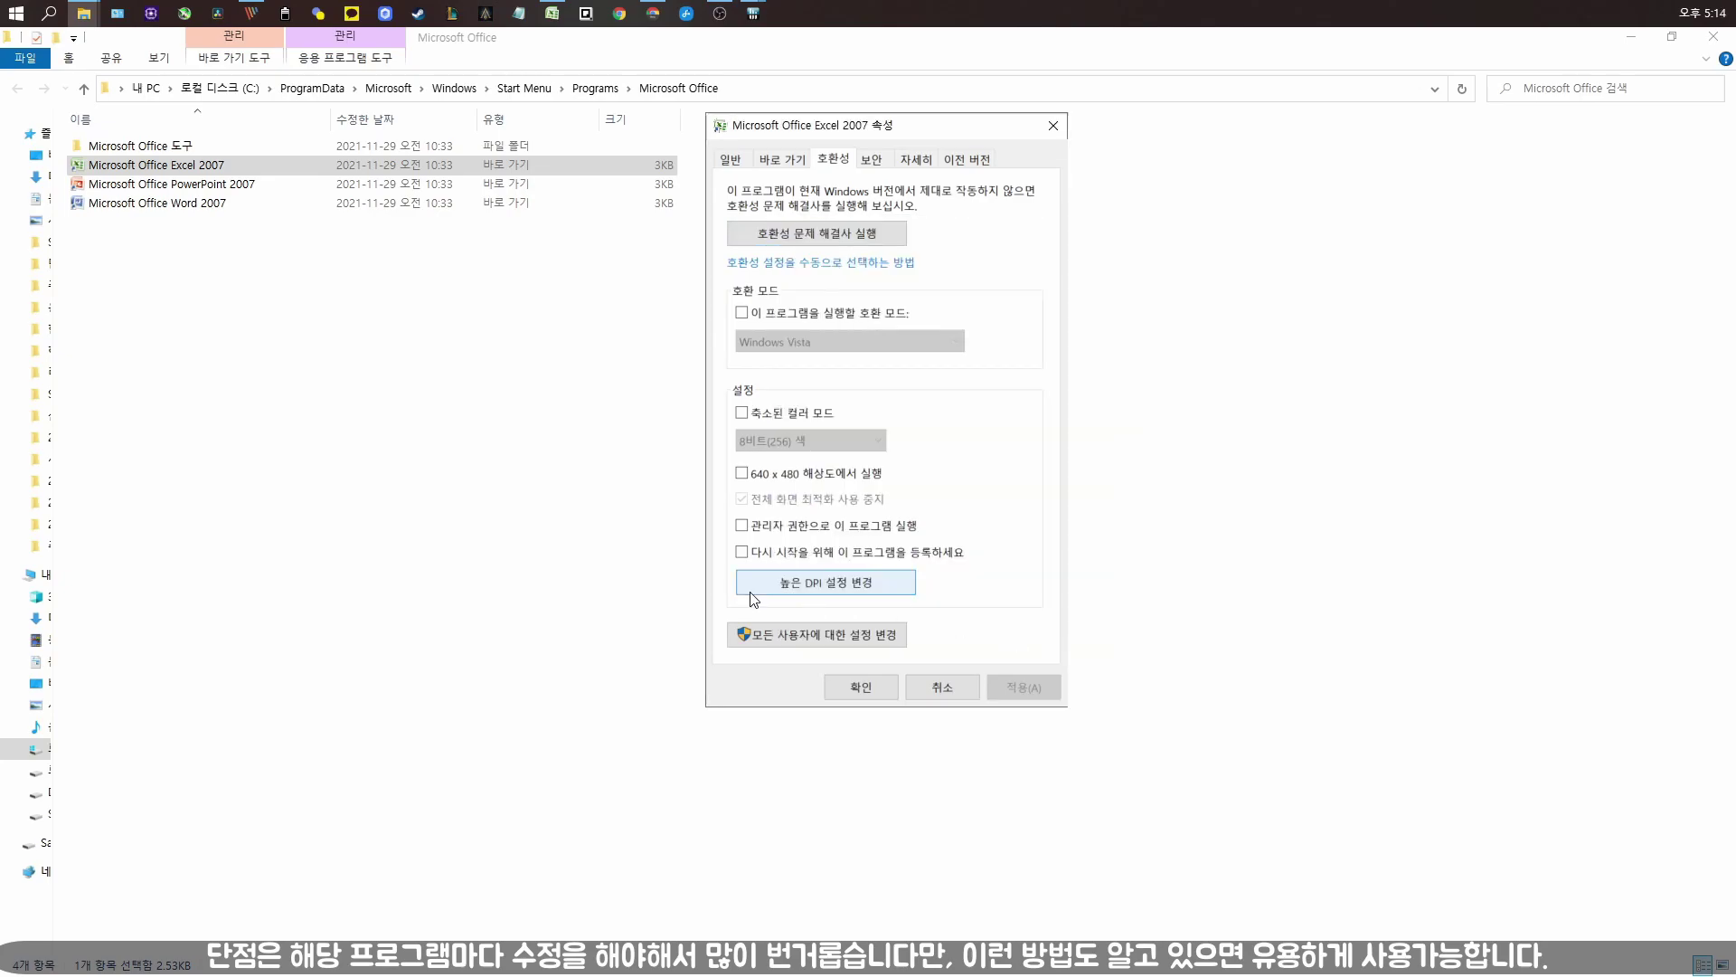
Examine the all-users high DPI scaling override and its available choices for EXCEL.EXE without changing the selection
click(808, 635)
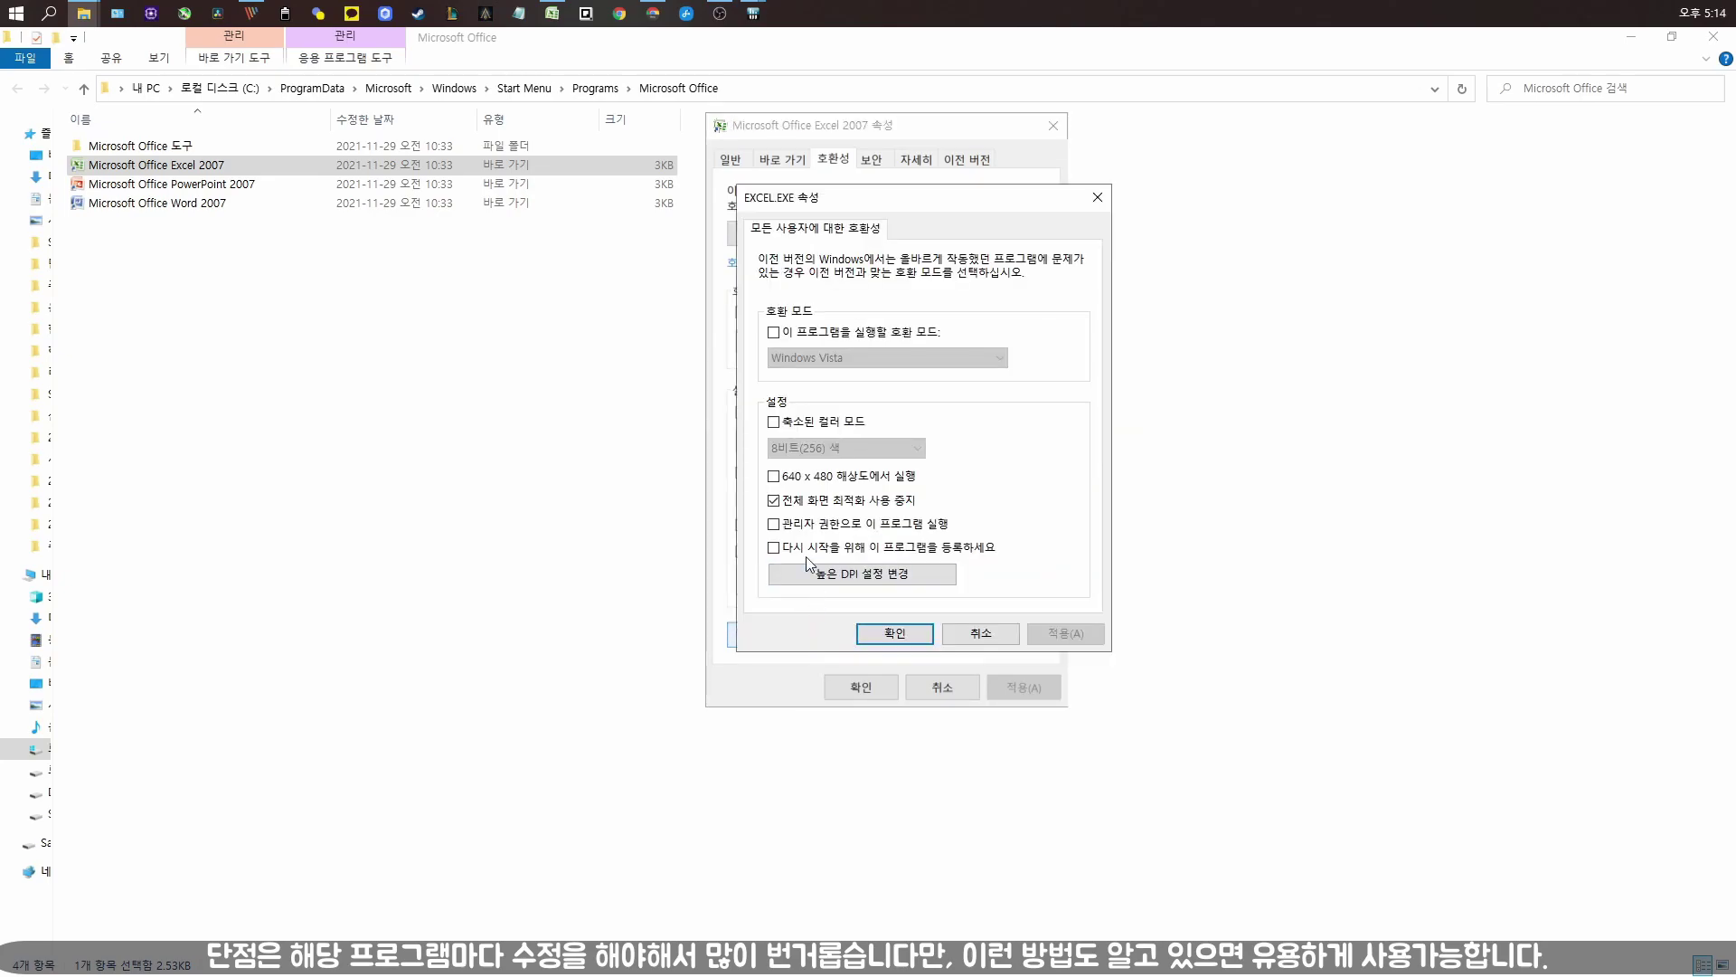
click(863, 577)
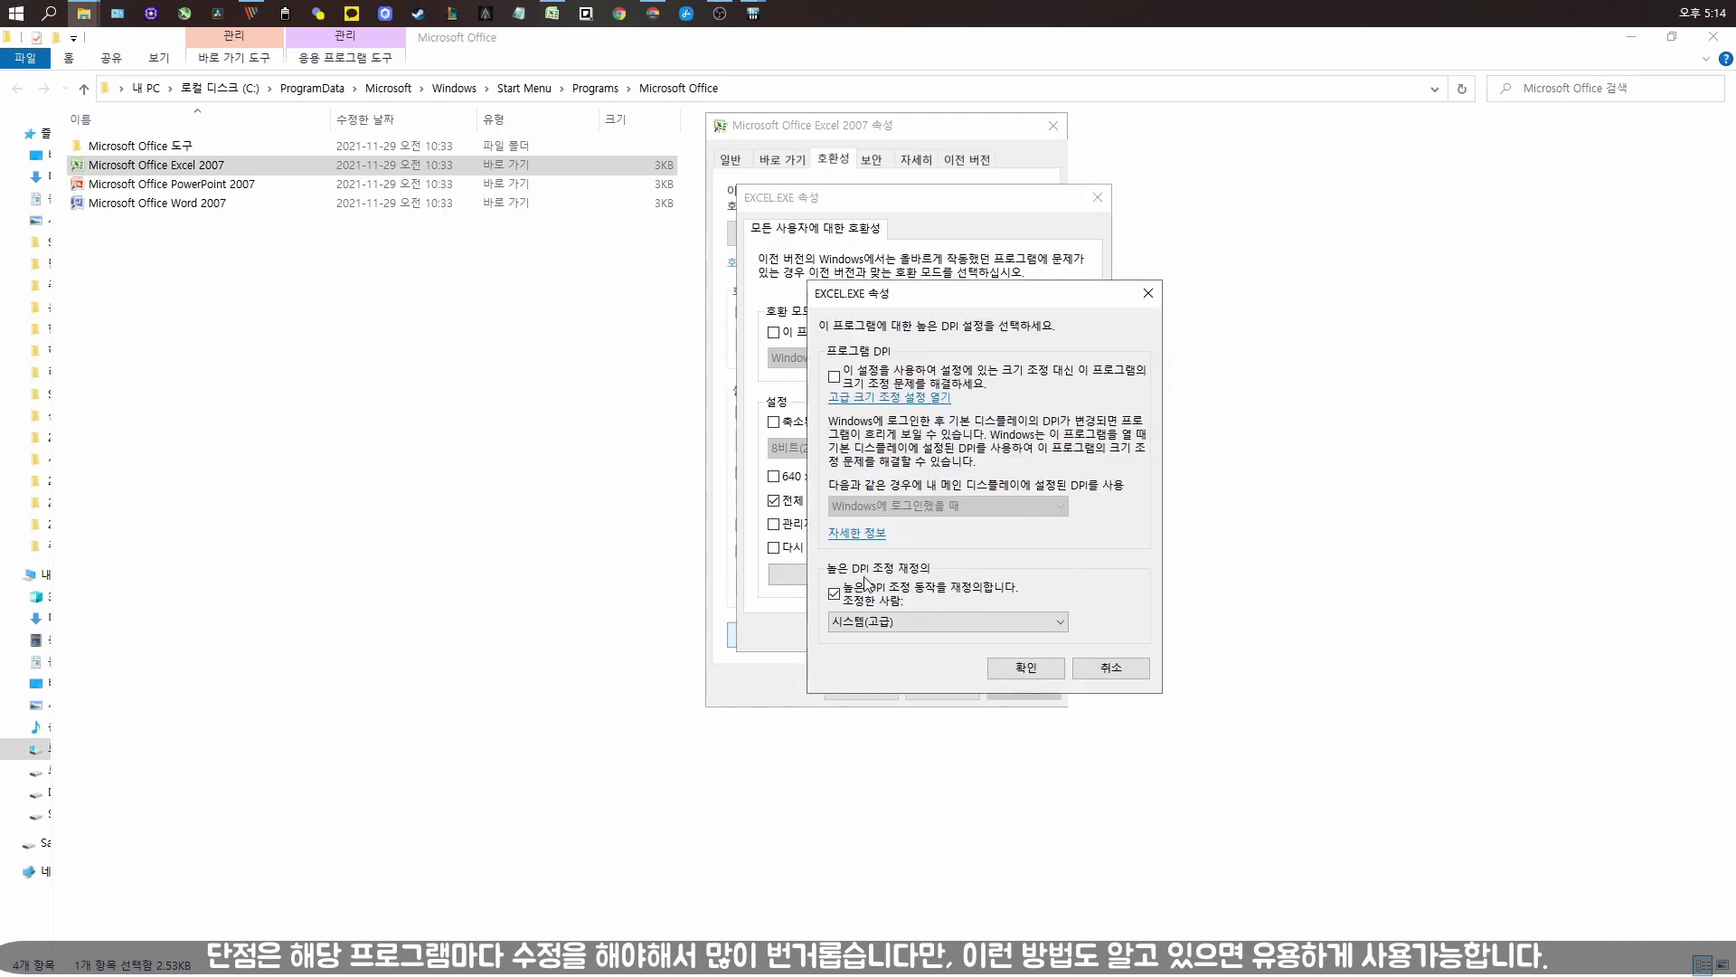
click(863, 623)
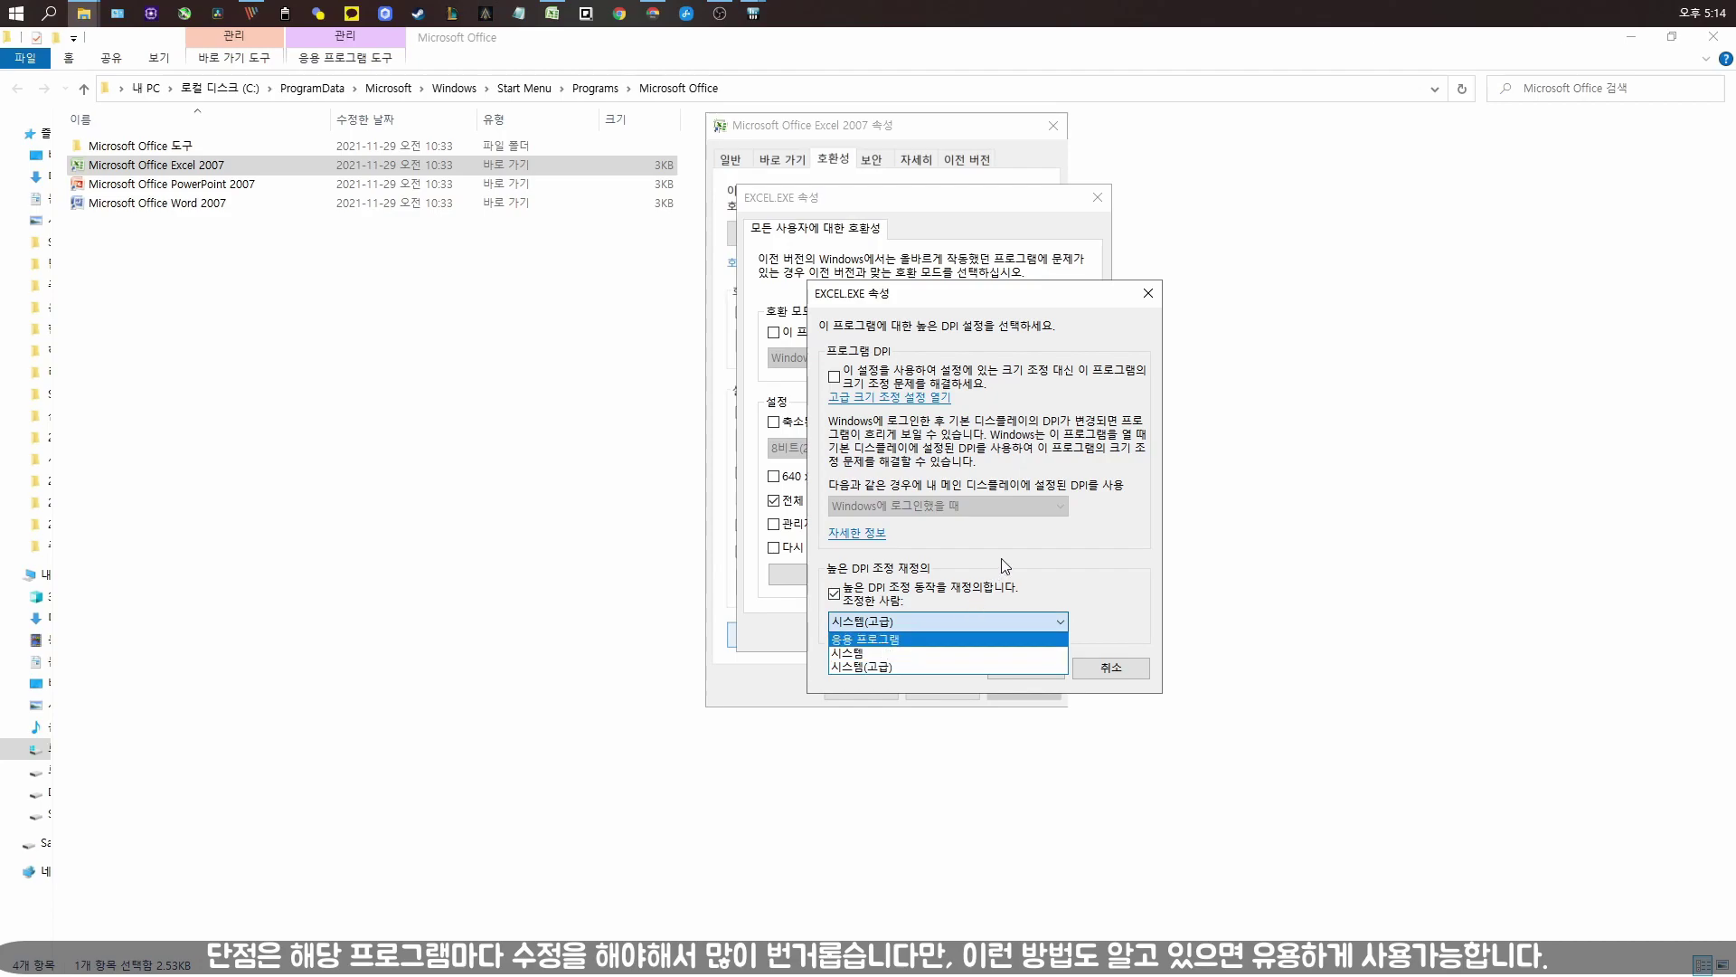
click(1103, 609)
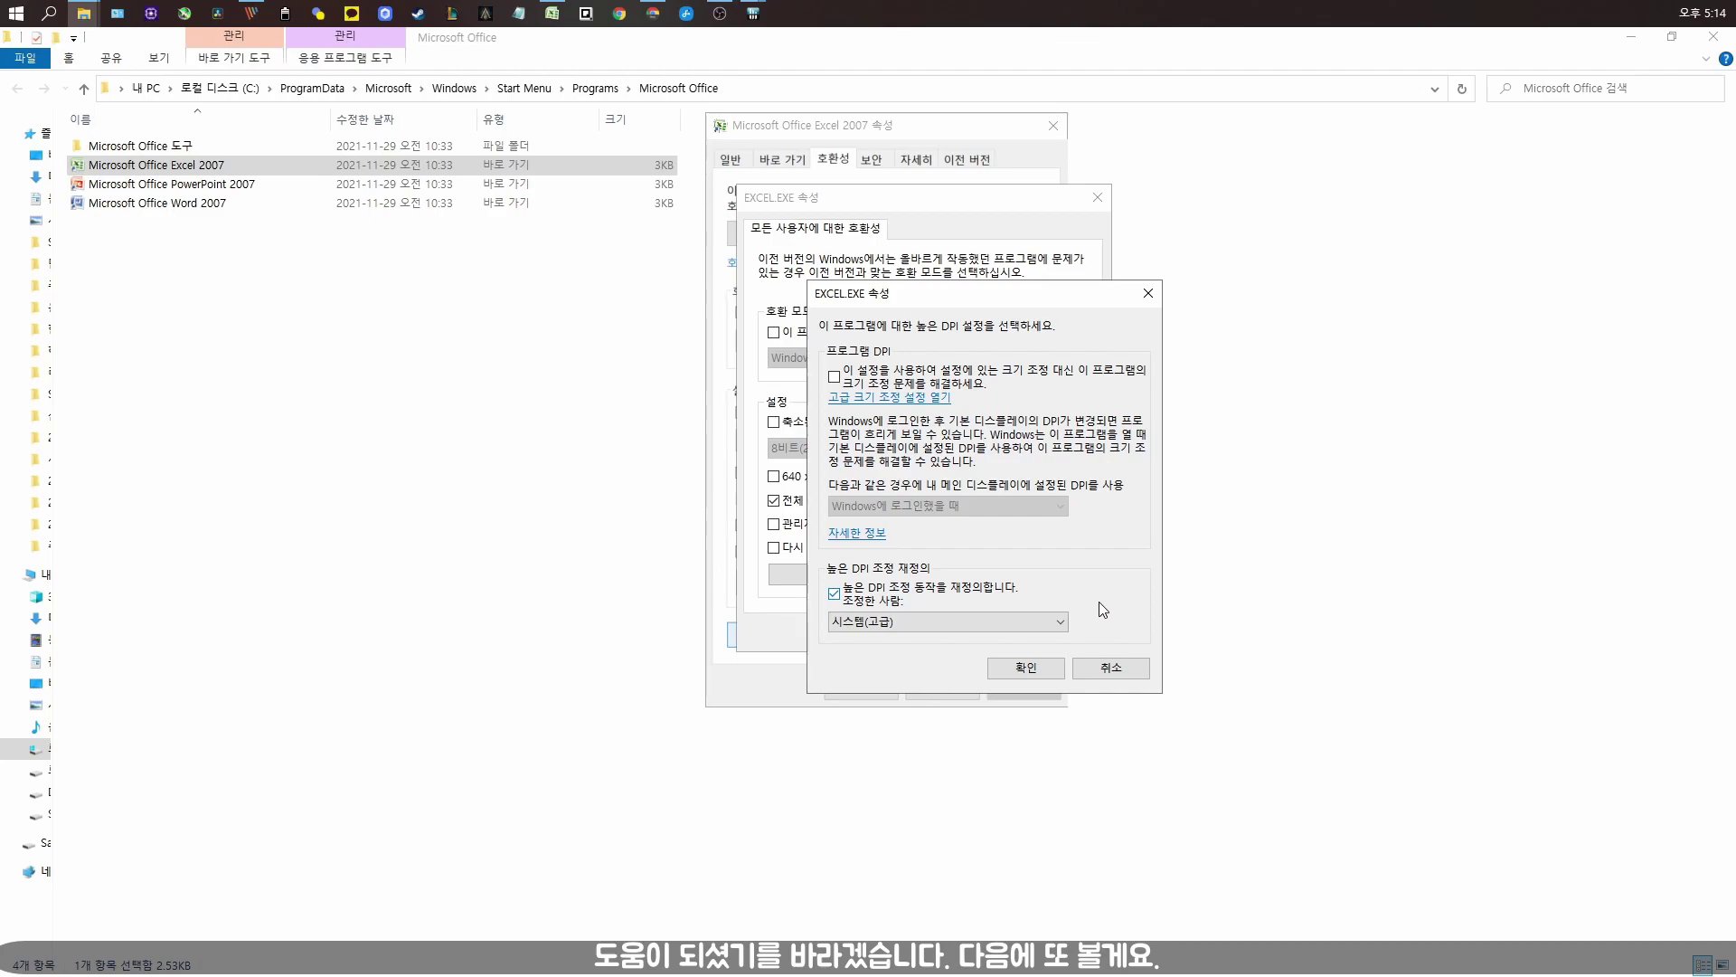